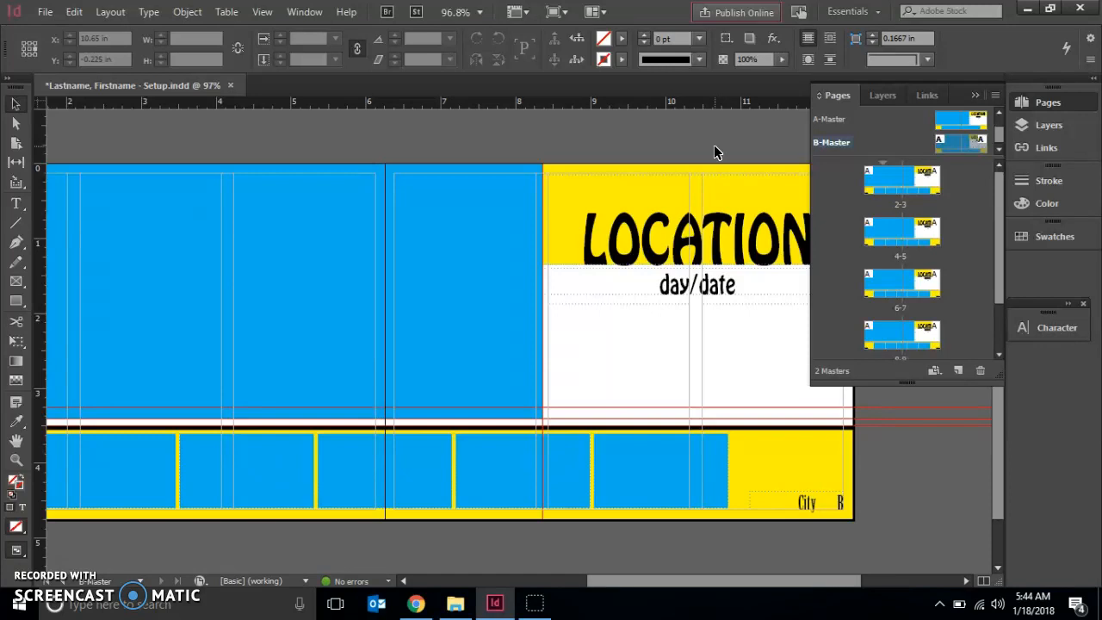
# Move the location heading, day/date and two text frames on B-Master to the spread's left edge, with their left reference point at X 0 in.
pyautogui.click(714, 145)
pyautogui.click(976, 94)
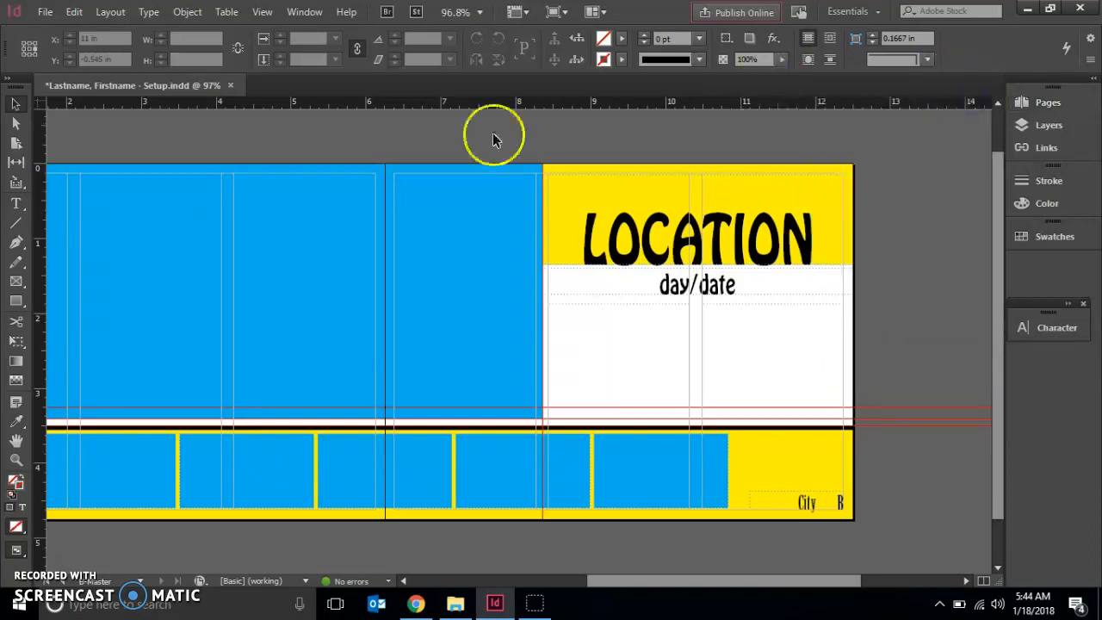
pyautogui.click(17, 104)
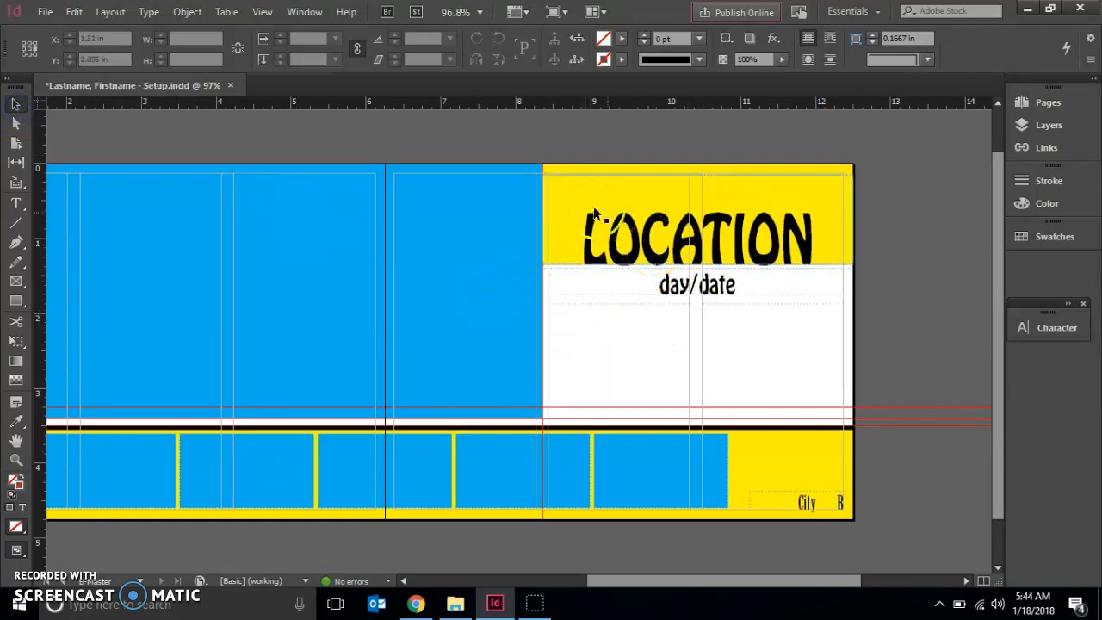
pyautogui.click(879, 167)
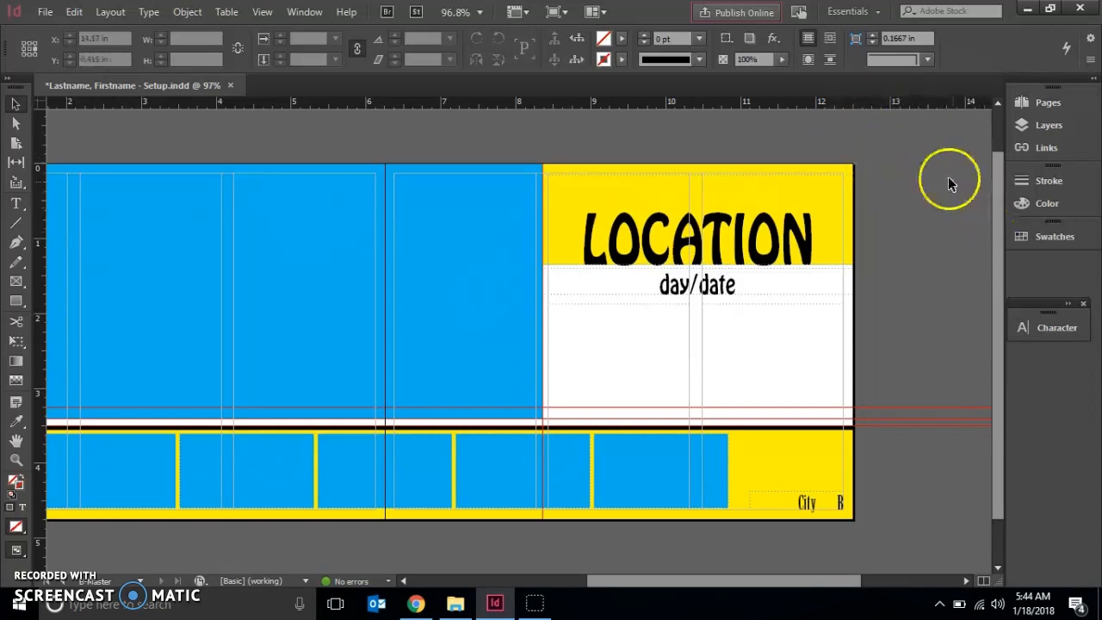
pyautogui.moveTo(871, 150); pyautogui.dragTo(546, 410)
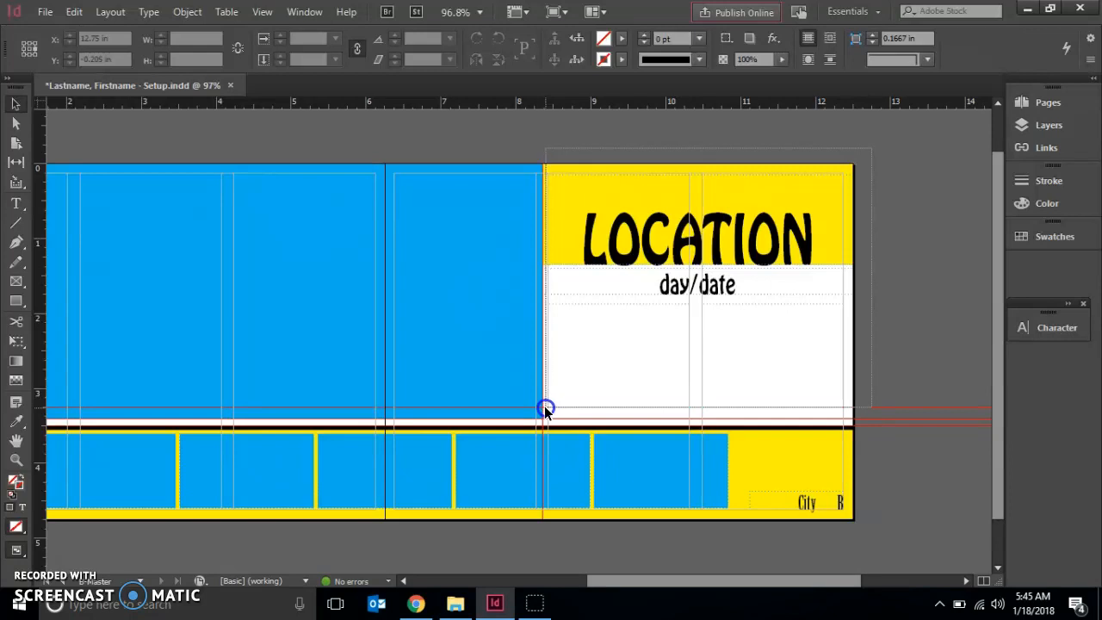
pyautogui.moveTo(546, 410); pyautogui.dragTo(546, 413)
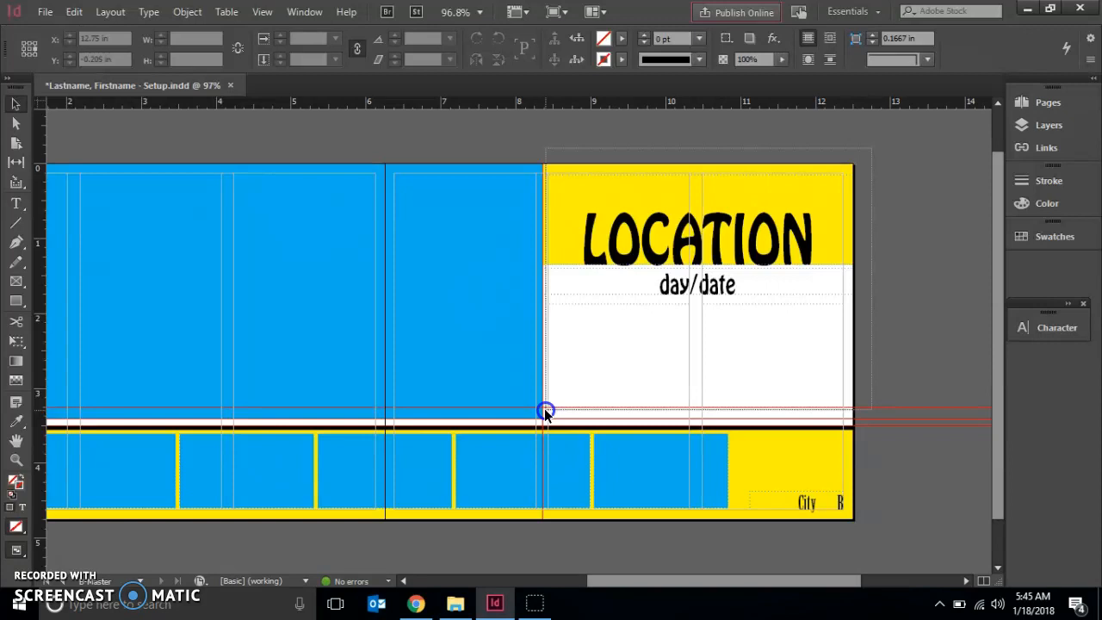
pyautogui.moveTo(546, 413); pyautogui.dragTo(546, 410)
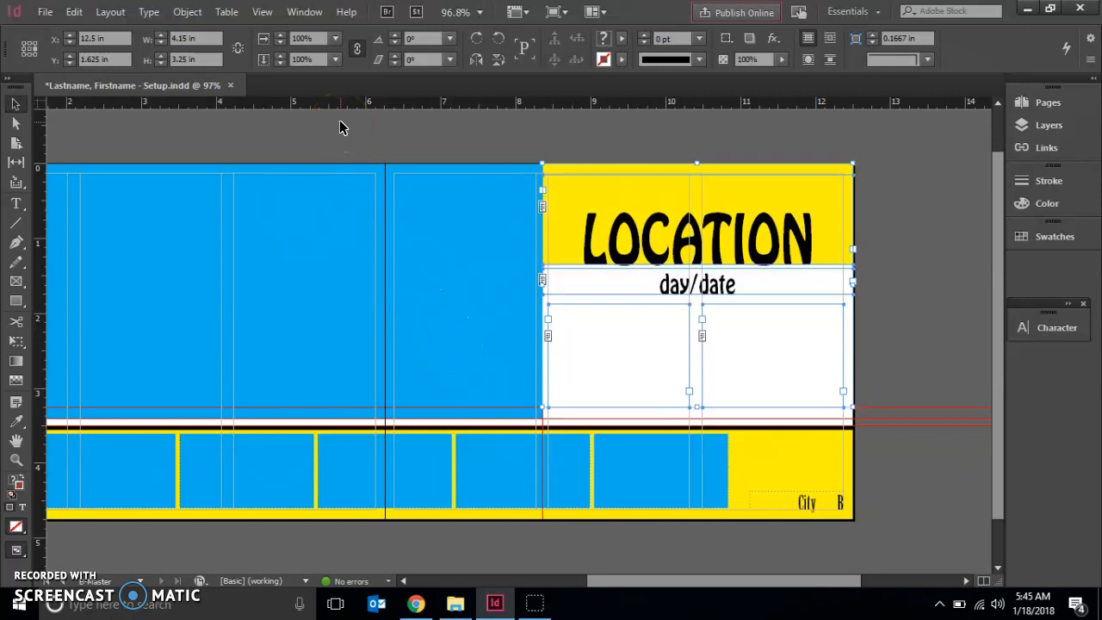
pyautogui.click(25, 50)
pyautogui.click(110, 34)
pyautogui.moveTo(118, 37); pyautogui.dragTo(47, 41)
pyautogui.write('0')
pyautogui.press('Return')
pyautogui.click(499, 252)
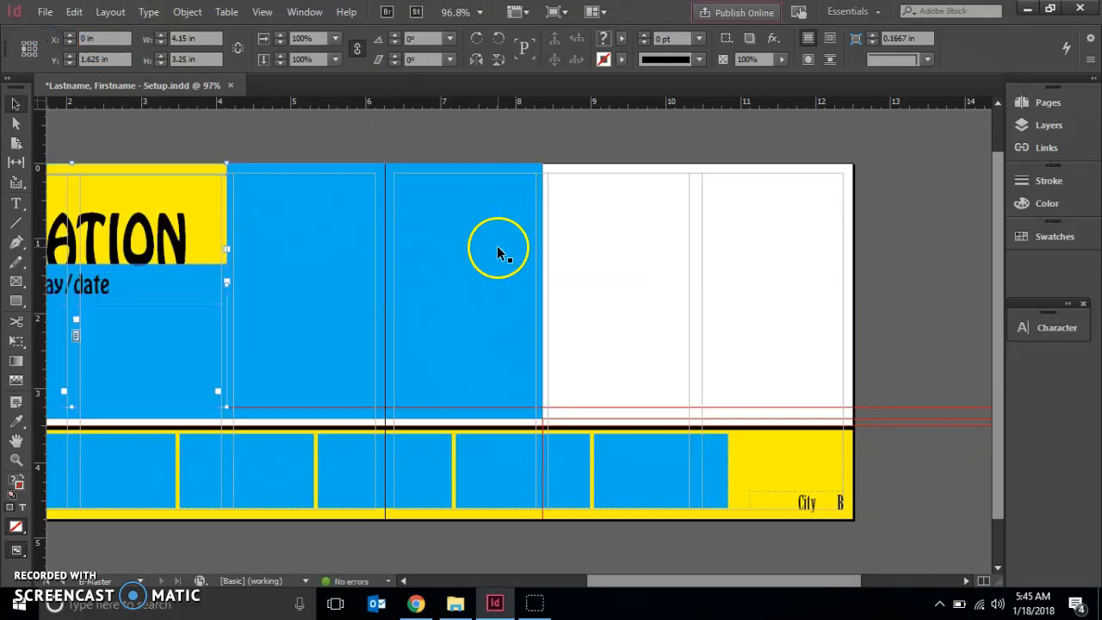
# Move the large blue picture frame on B-Master to the spread's right edge, with its right reference point at X 12.5 in.
pyautogui.moveTo(615, 578); pyautogui.dragTo(552, 561)
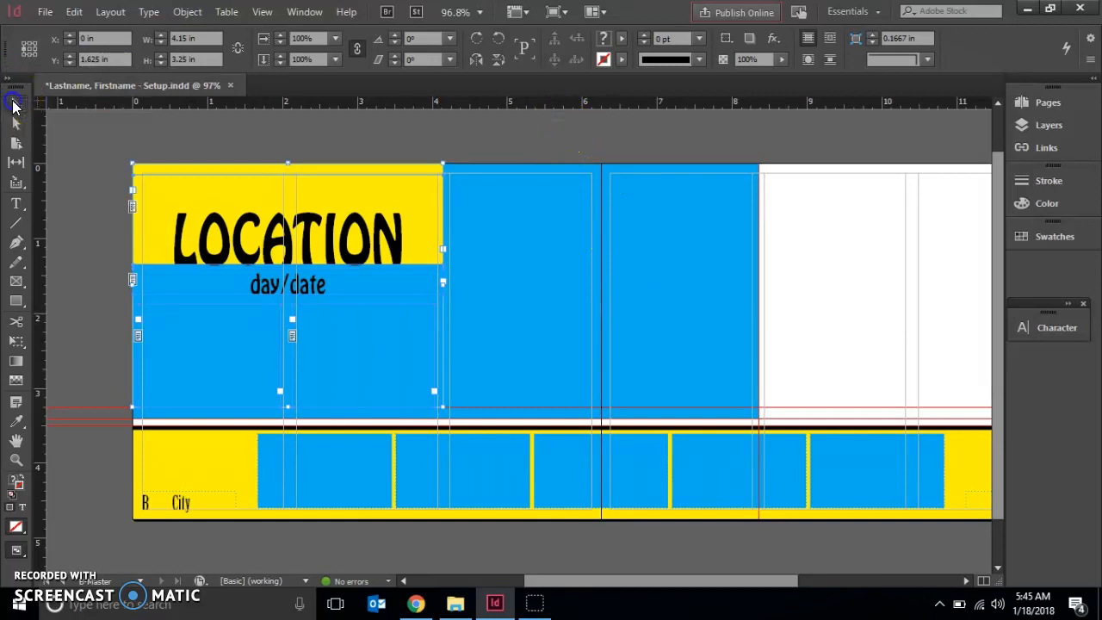
pyautogui.click(82, 139)
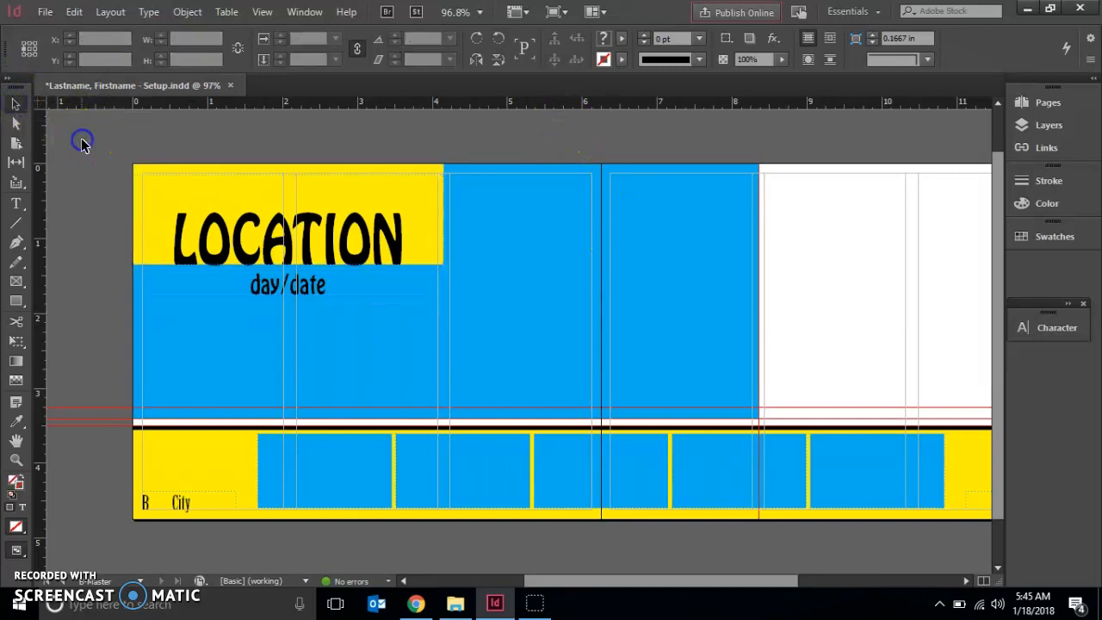
pyautogui.click(765, 142)
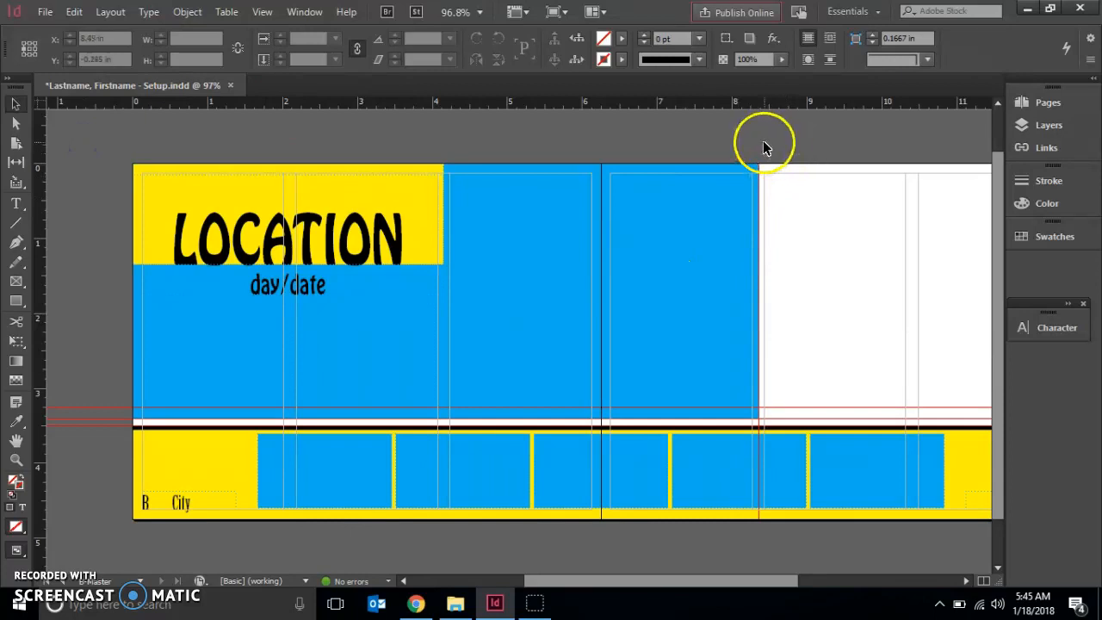
pyautogui.moveTo(765, 144); pyautogui.dragTo(542, 394)
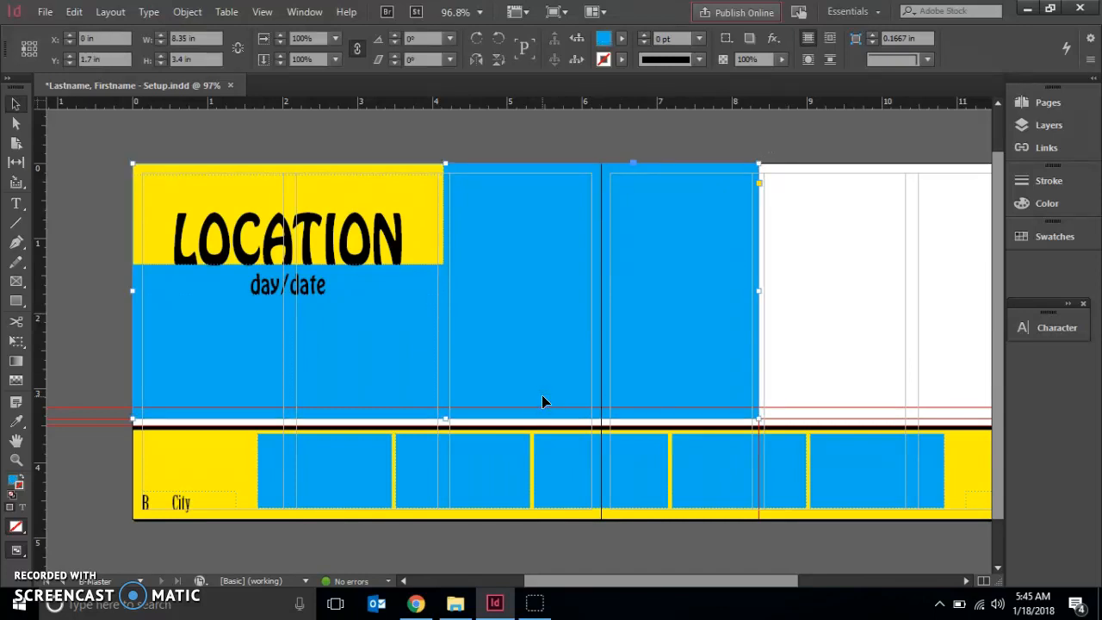
pyautogui.click(35, 48)
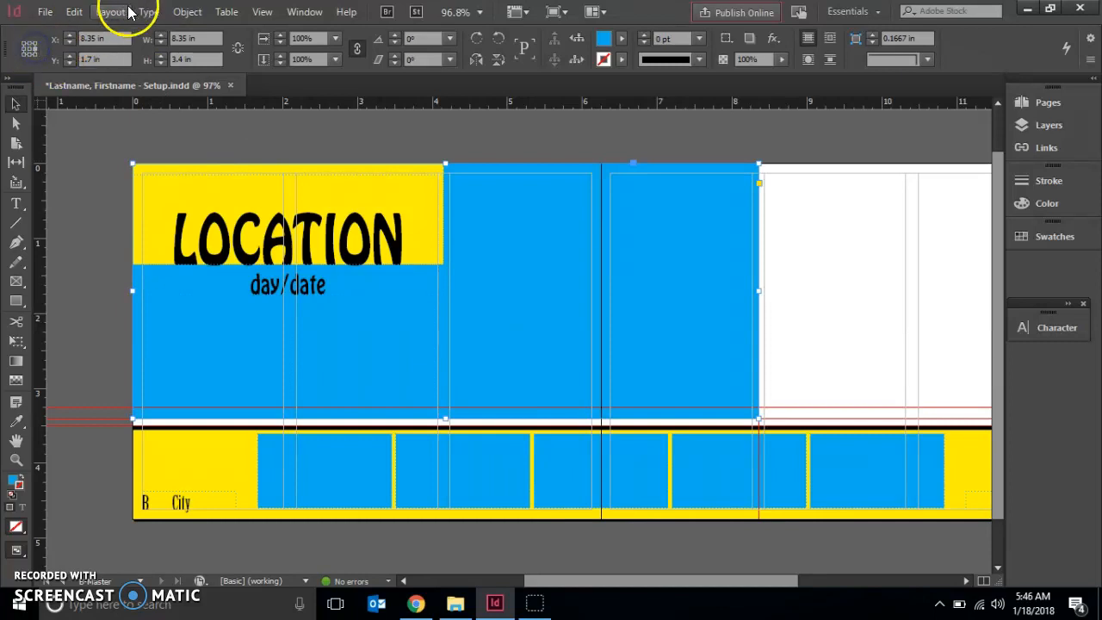
pyautogui.click(57, 41)
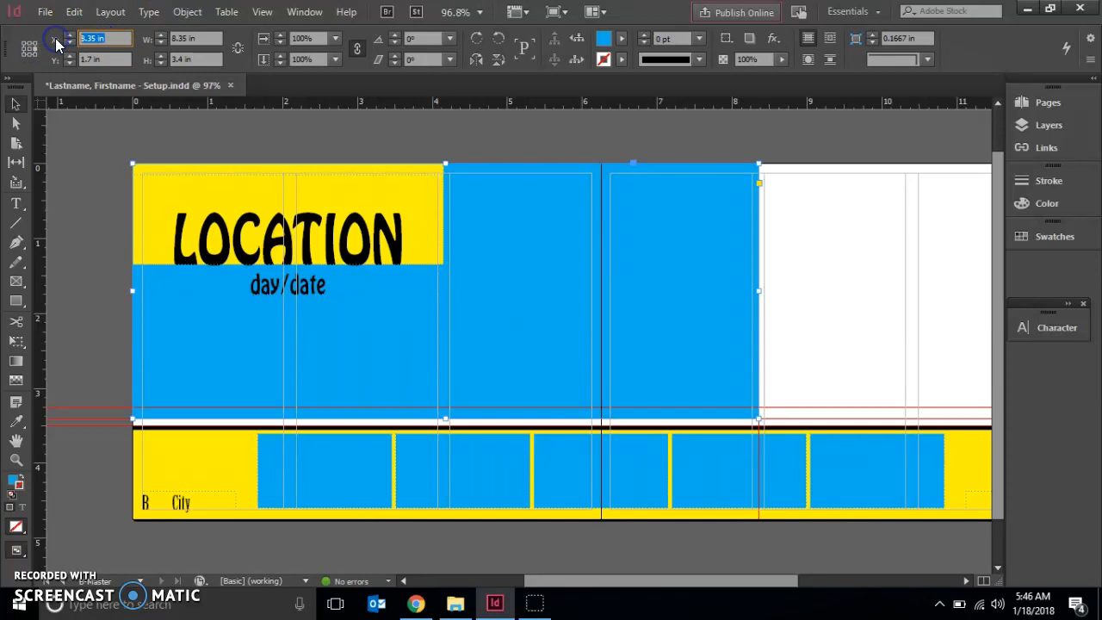
pyautogui.write('12.5')
pyautogui.press('Return')
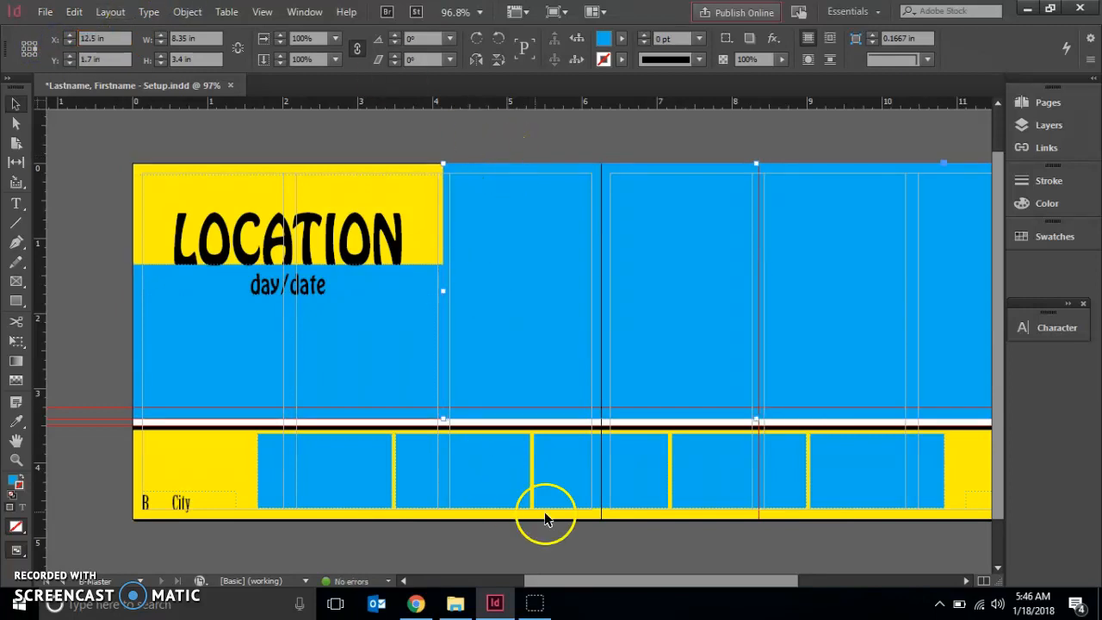
pyautogui.moveTo(560, 584); pyautogui.dragTo(647, 583)
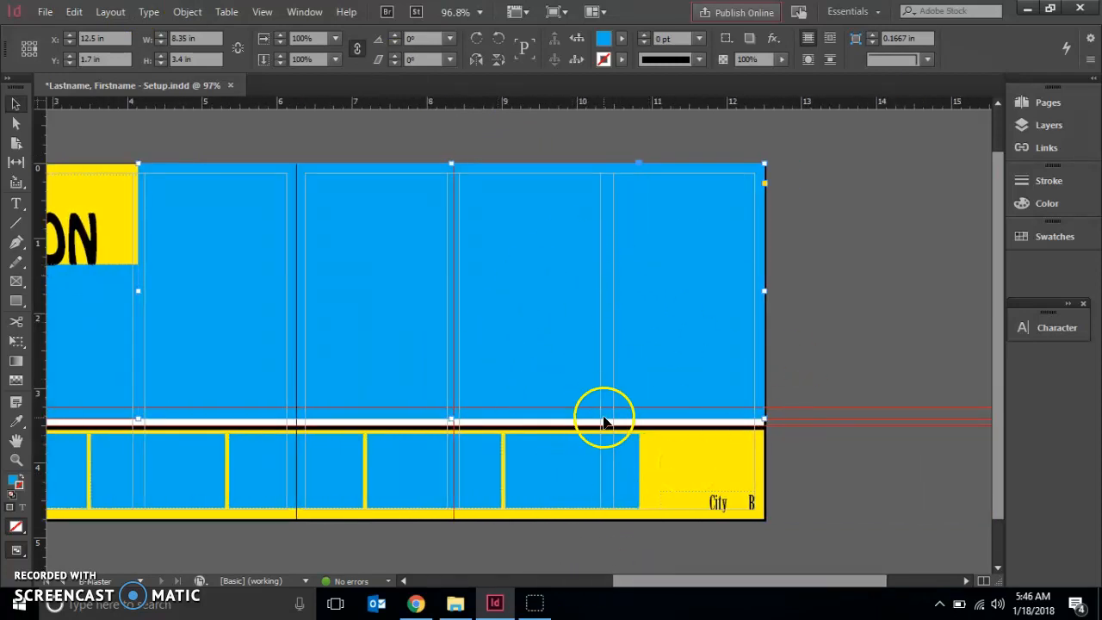
pyautogui.moveTo(647, 577); pyautogui.dragTo(524, 574)
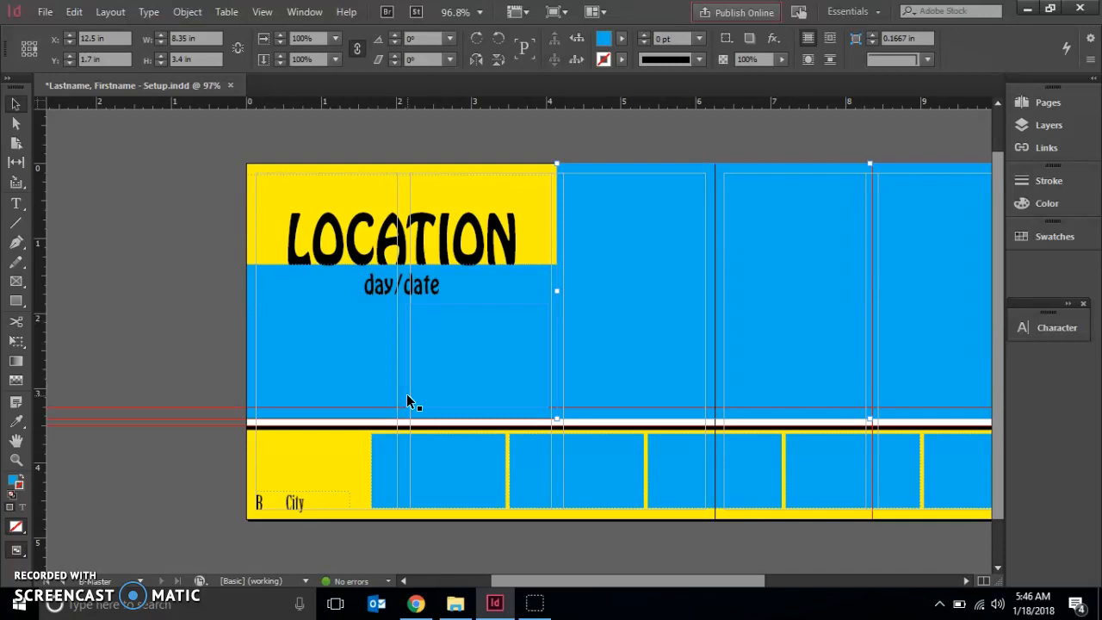
# Create a new two-page master with prefix C, named Master, based on None, 6.25 in wide and 4.75 in high.
pyautogui.click(1047, 102)
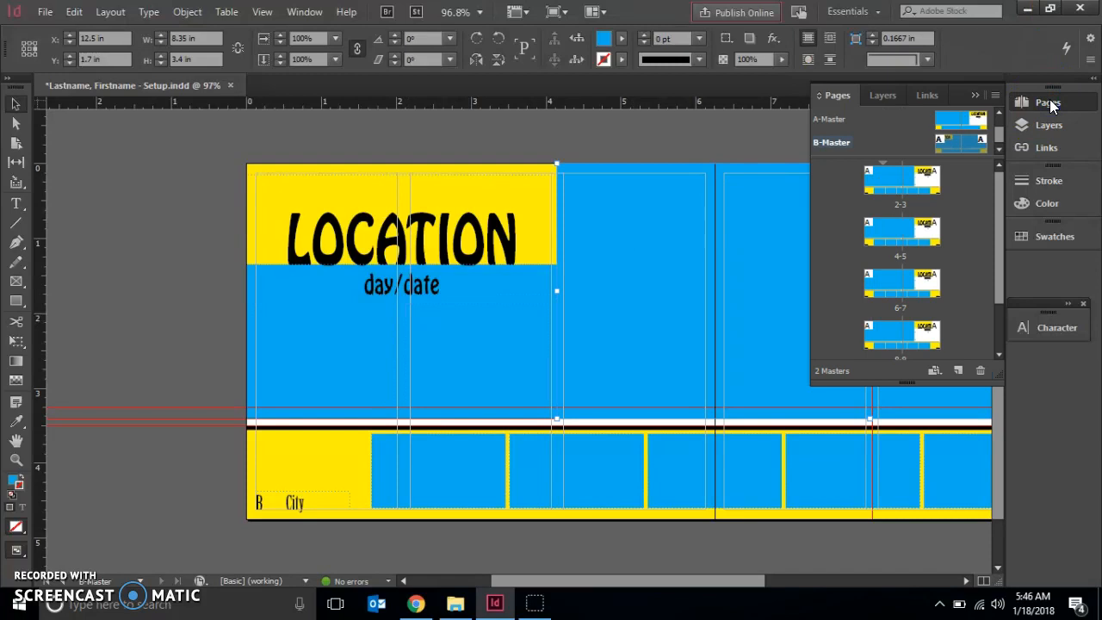
pyautogui.click(995, 96)
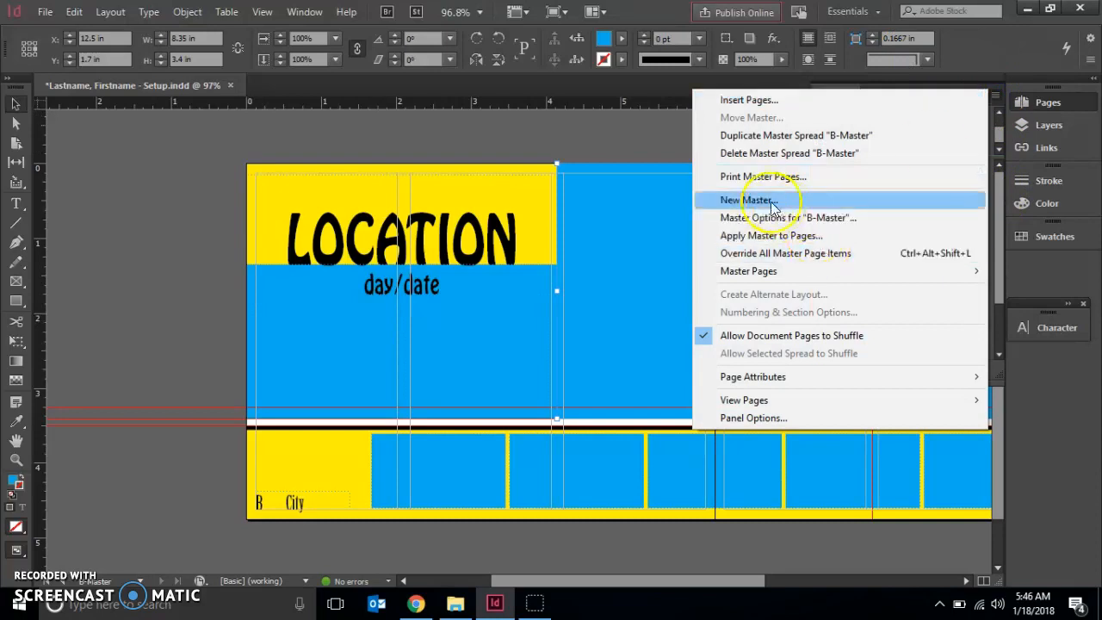
pyautogui.click(739, 199)
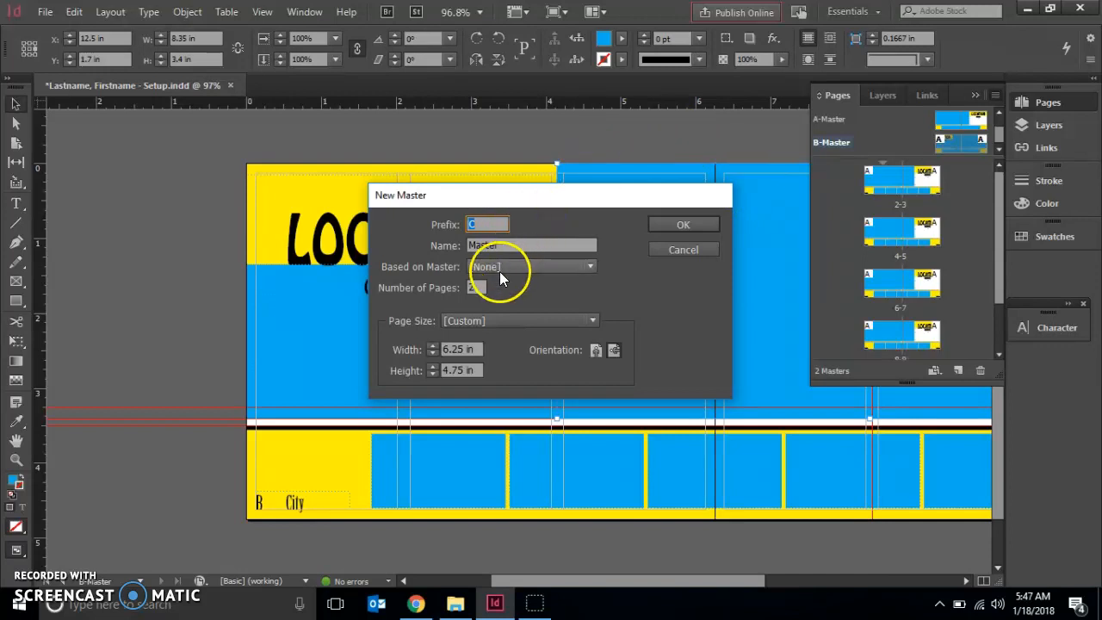
pyautogui.click(482, 287)
pyautogui.click(456, 370)
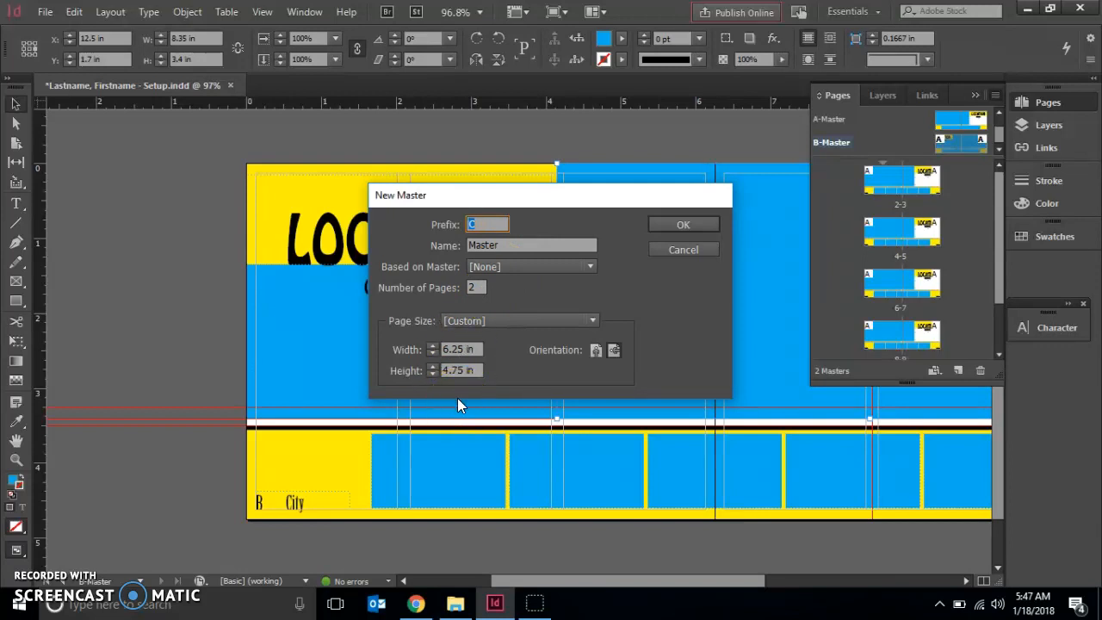
pyautogui.click(698, 231)
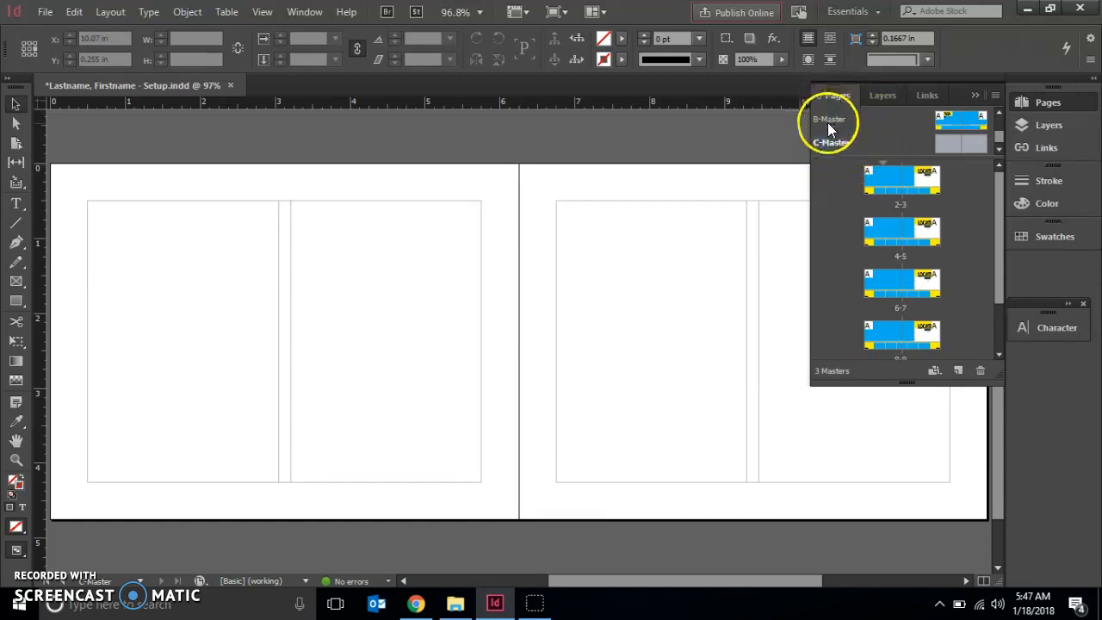
# Open the A-Master spread and copy all of its objects.
pyautogui.doubleClick(983, 118)
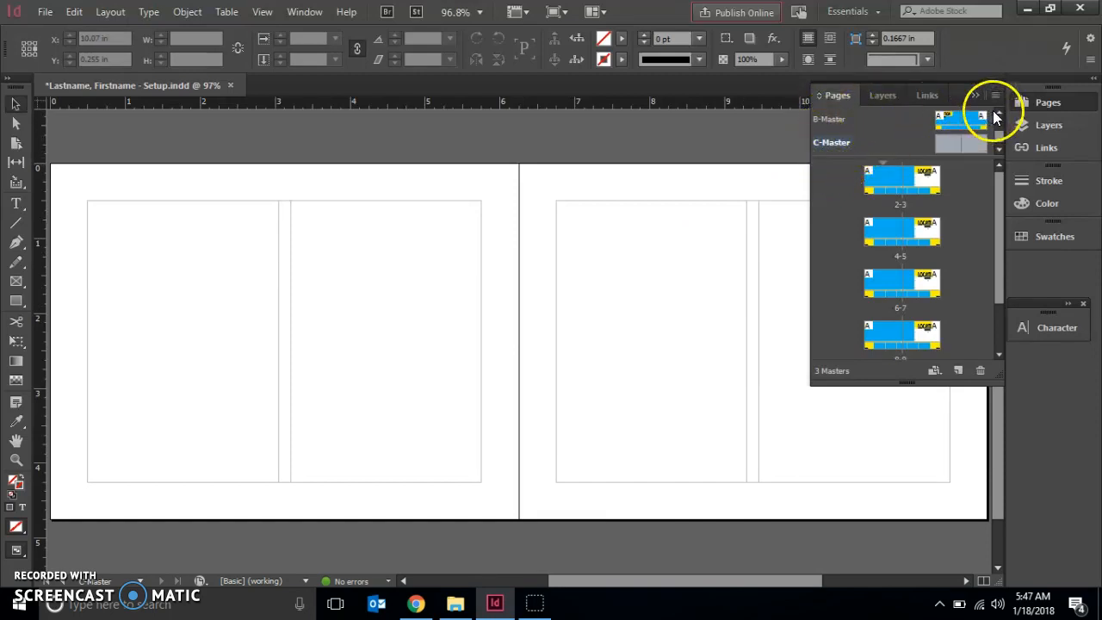
pyautogui.click(1000, 113)
pyautogui.doubleClick(837, 136)
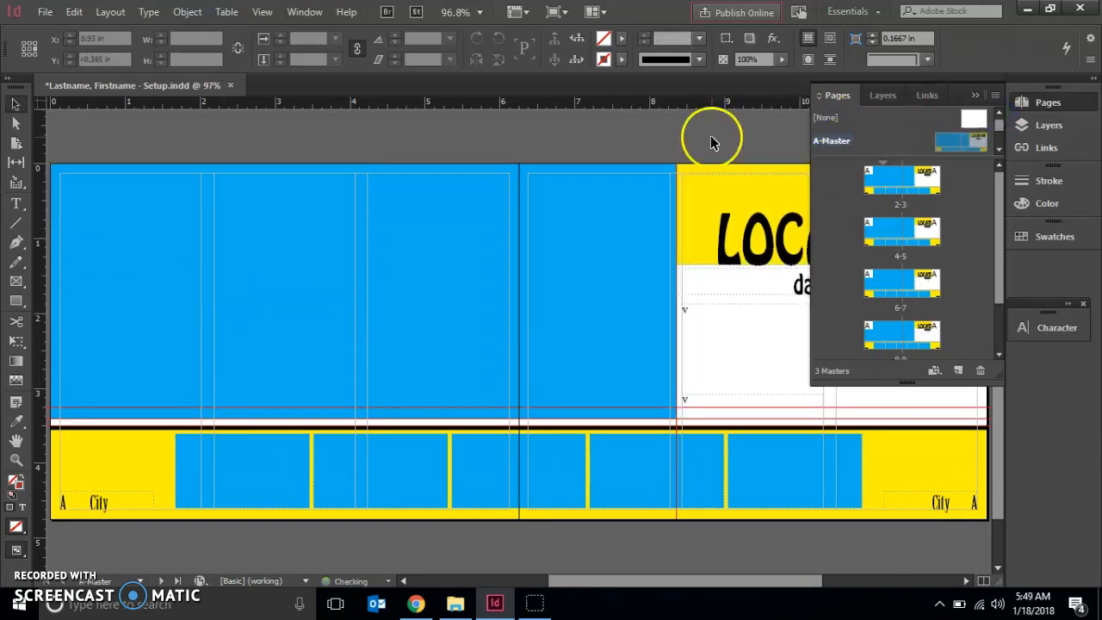
pyautogui.click(74, 13)
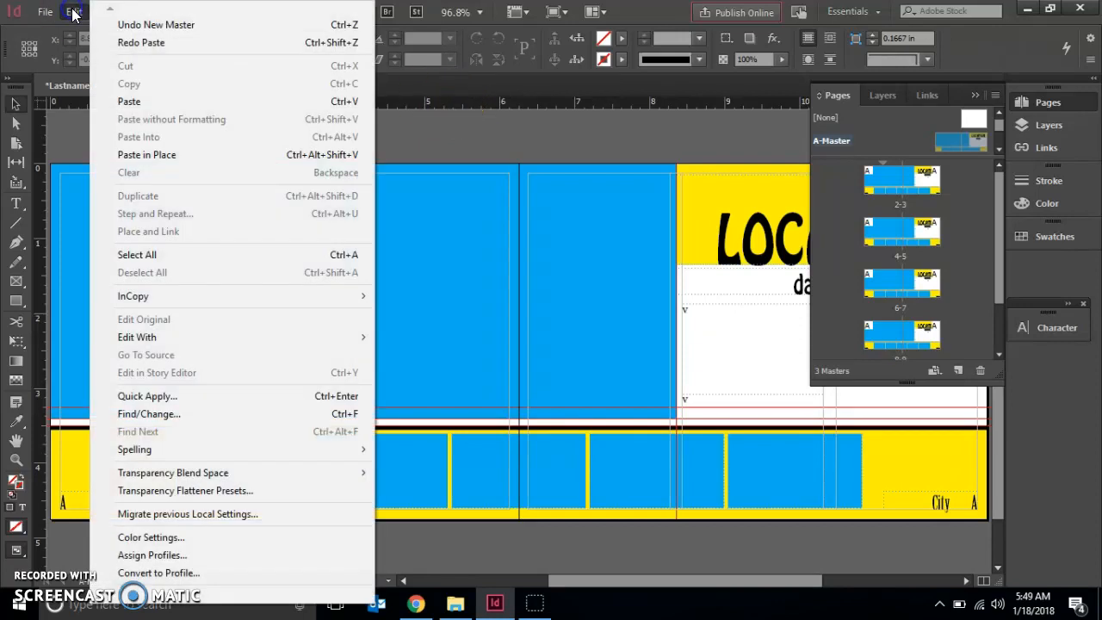
pyautogui.click(138, 255)
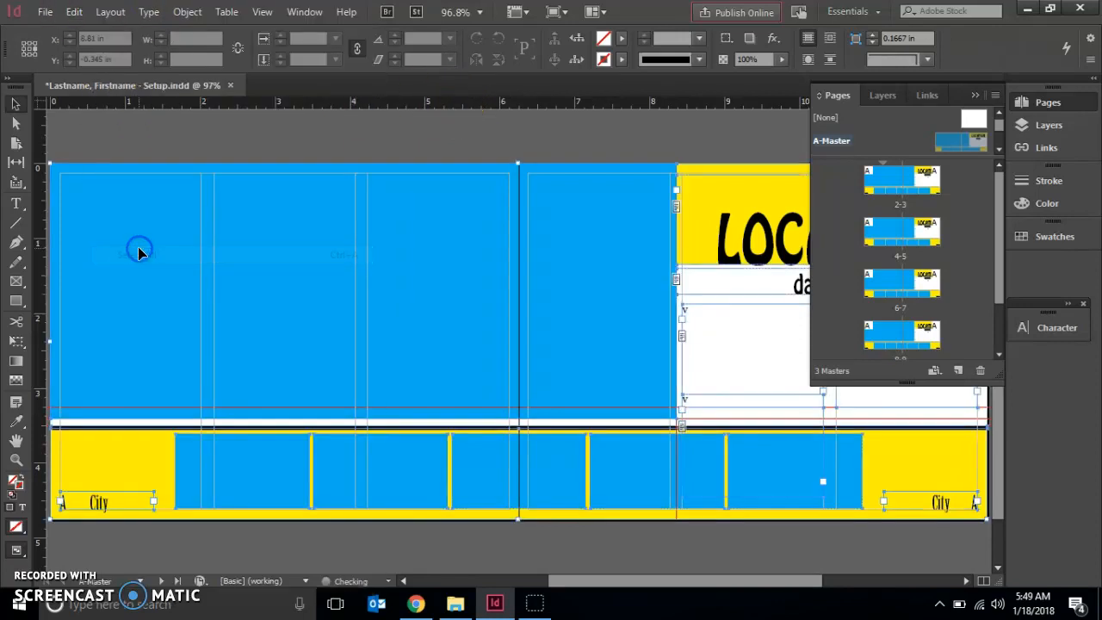
pyautogui.click(74, 13)
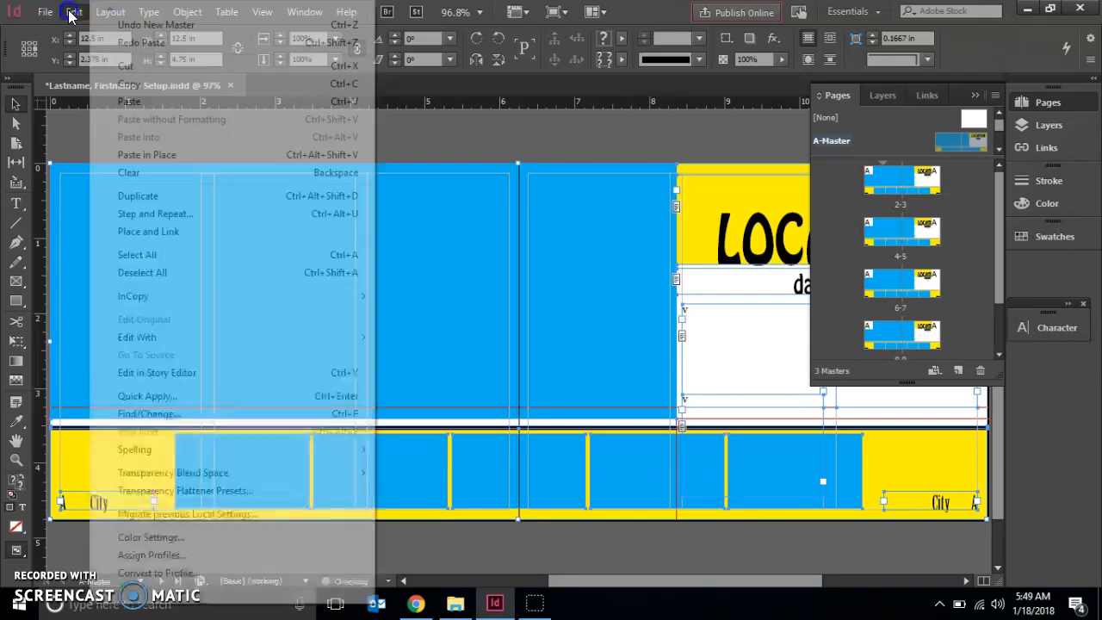
pyautogui.click(127, 85)
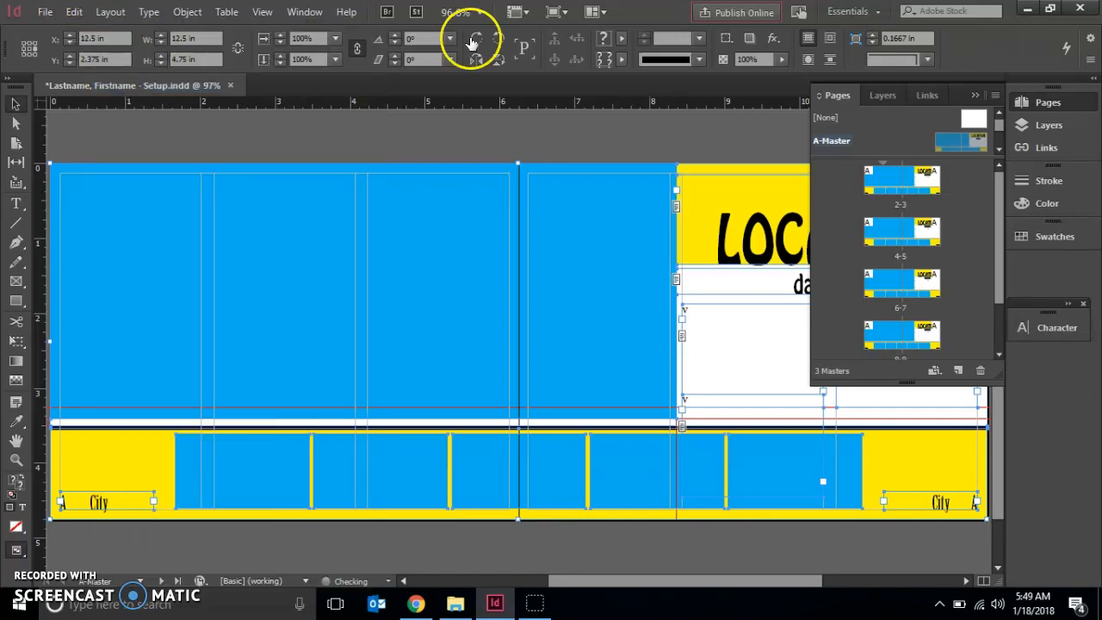
# Paste the copied objects in place on the C-Master spread and deselect them.
pyautogui.moveTo(993, 143); pyautogui.dragTo(999, 157)
pyautogui.doubleClick(829, 143)
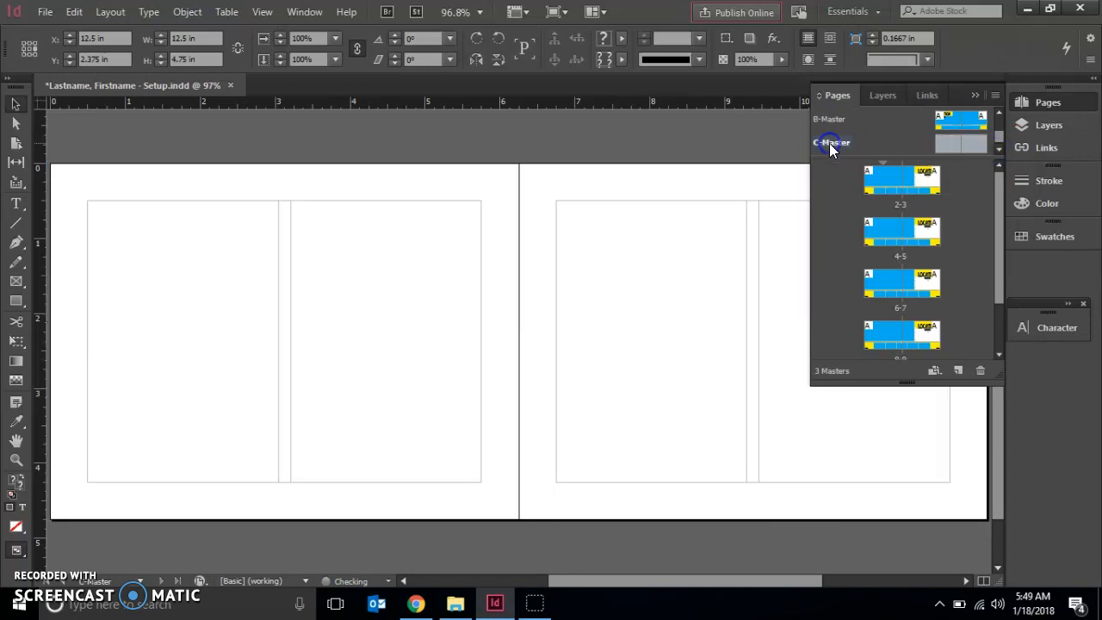
pyautogui.click(74, 11)
pyautogui.click(148, 154)
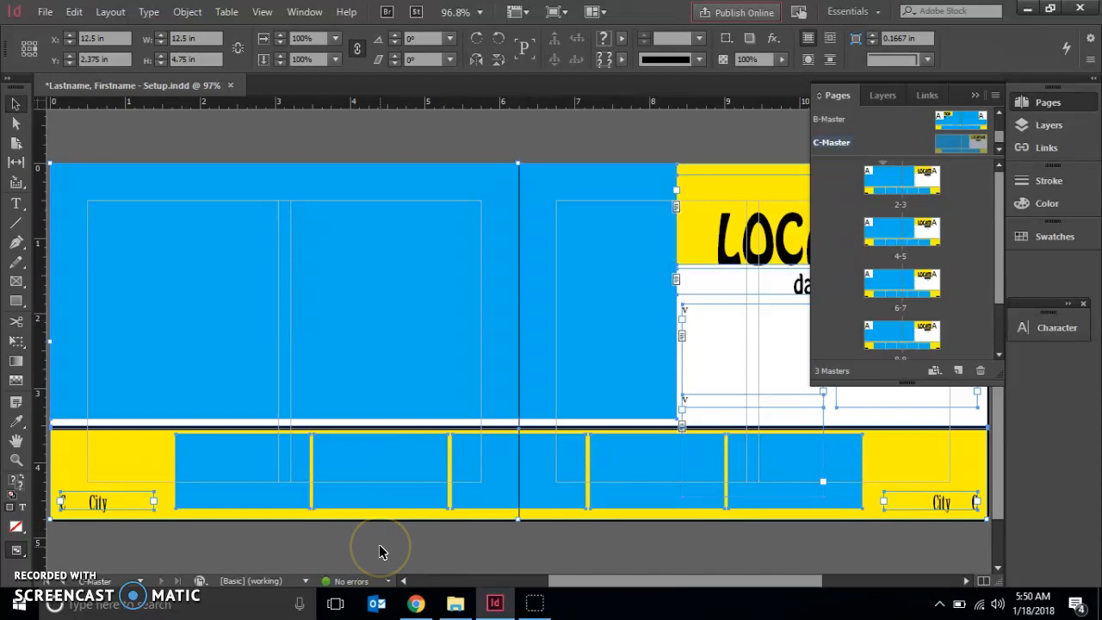
pyautogui.click(326, 537)
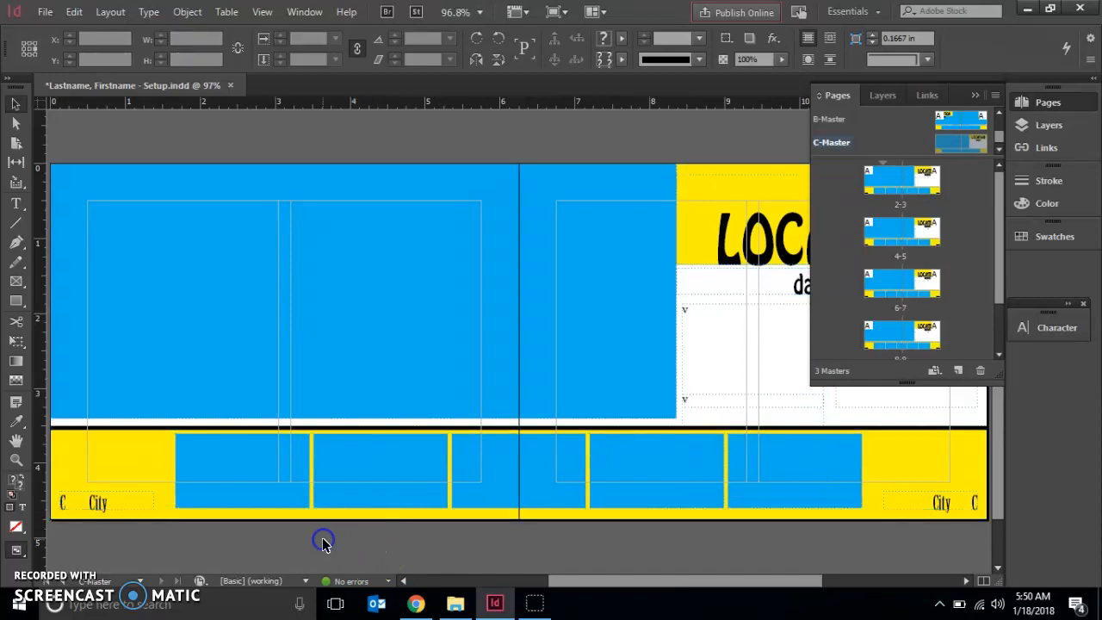
# Move the yellow strip and its five blue frames to Y 0 in by their top reference point, and hide them.
pyautogui.click(119, 453)
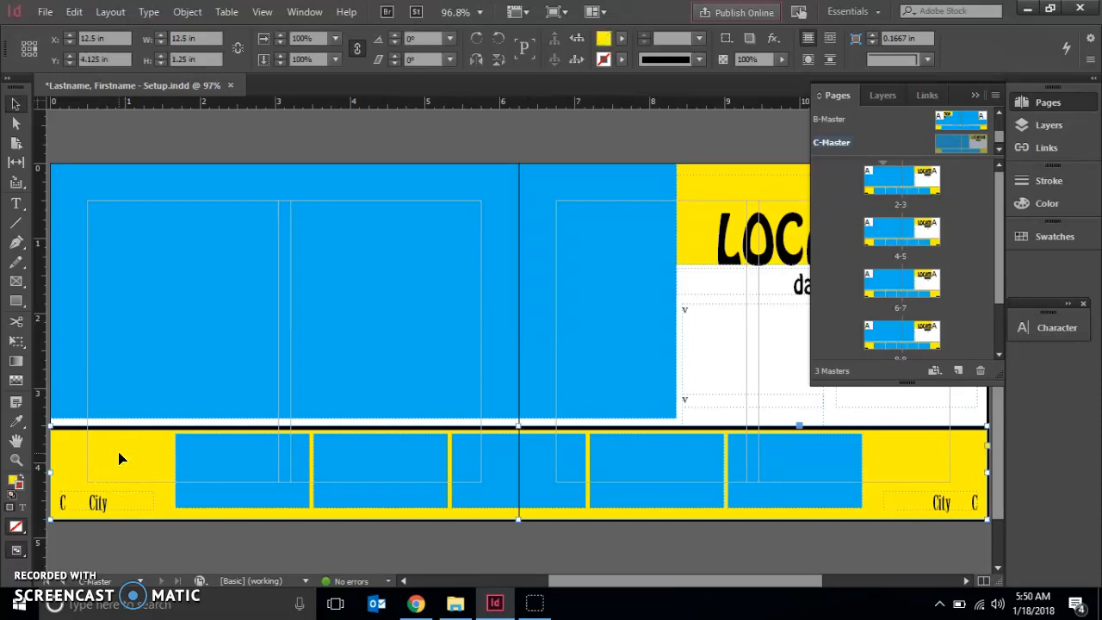
pyautogui.keyDown('shift'); pyautogui.click(191, 457); pyautogui.keyUp('shift')
pyautogui.keyDown('shift'); pyautogui.click(356, 483); pyautogui.keyUp('shift')
pyautogui.keyDown('shift'); pyautogui.click(544, 497); pyautogui.keyUp('shift')
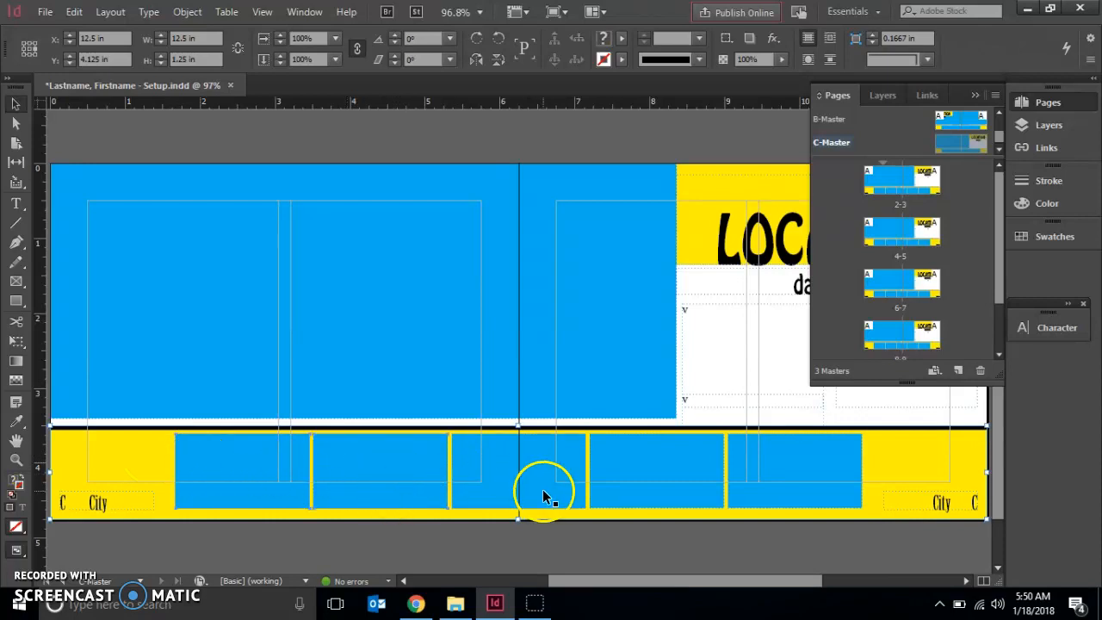
pyautogui.keyDown('shift'); pyautogui.click(642, 486); pyautogui.keyUp('shift')
pyautogui.keyDown('shift'); pyautogui.click(781, 487); pyautogui.keyUp('shift')
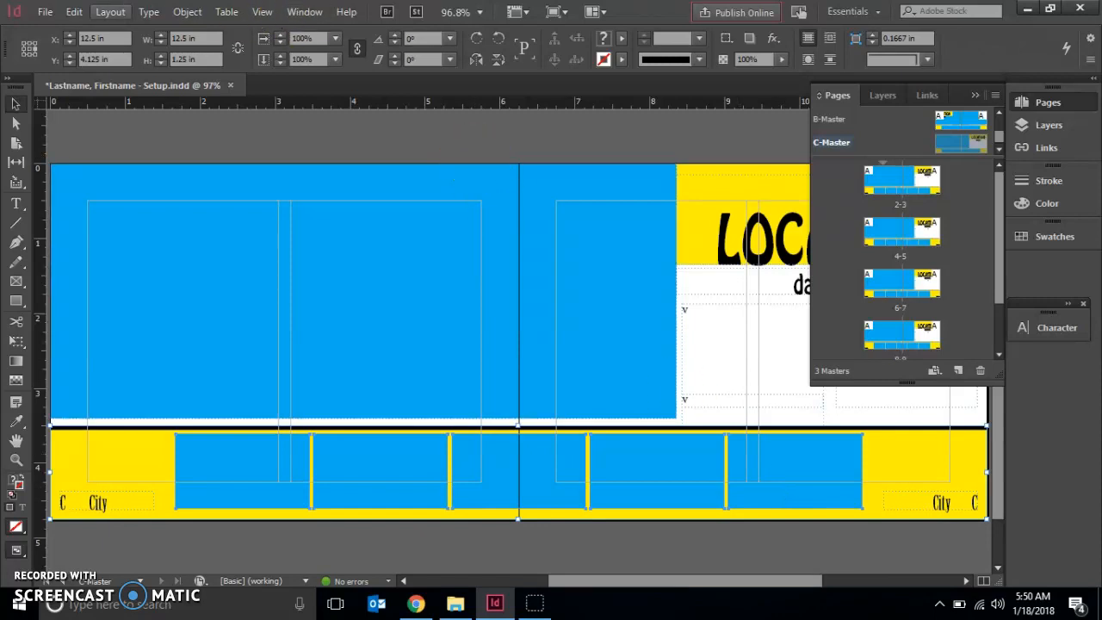
pyautogui.click(30, 44)
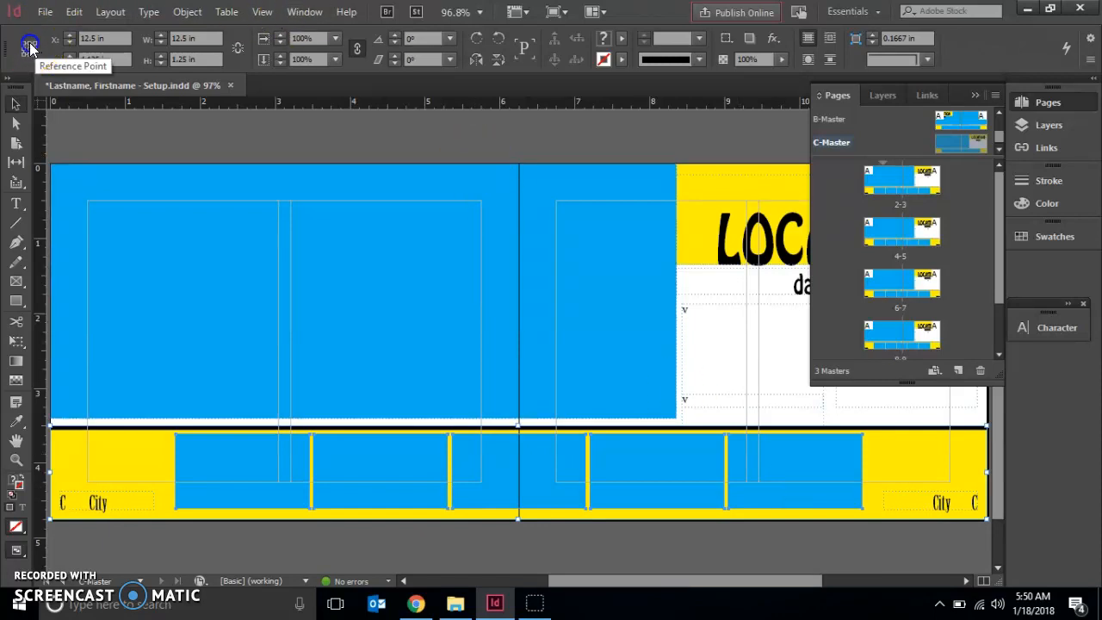
pyautogui.moveTo(109, 62); pyautogui.dragTo(58, 59)
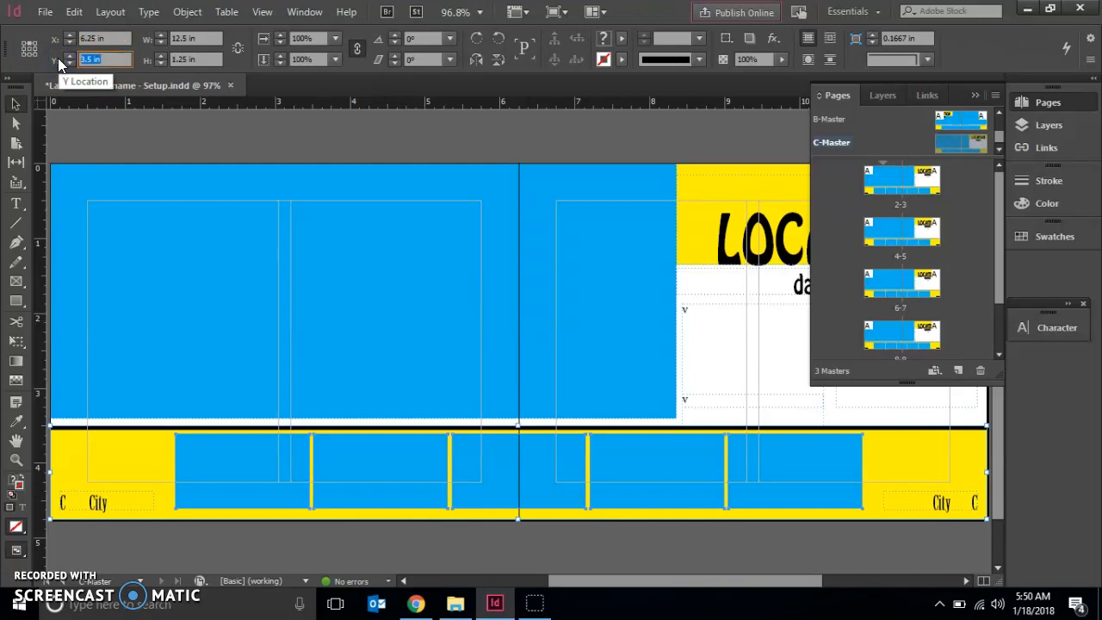
pyautogui.write('0')
pyautogui.press('Return')
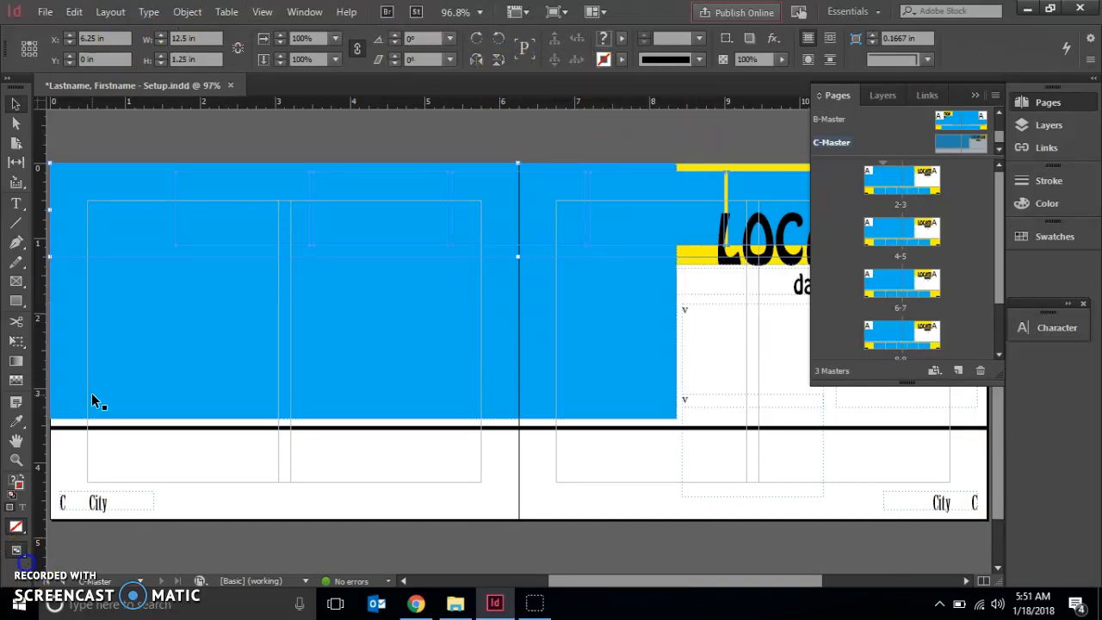
pyautogui.click(182, 17)
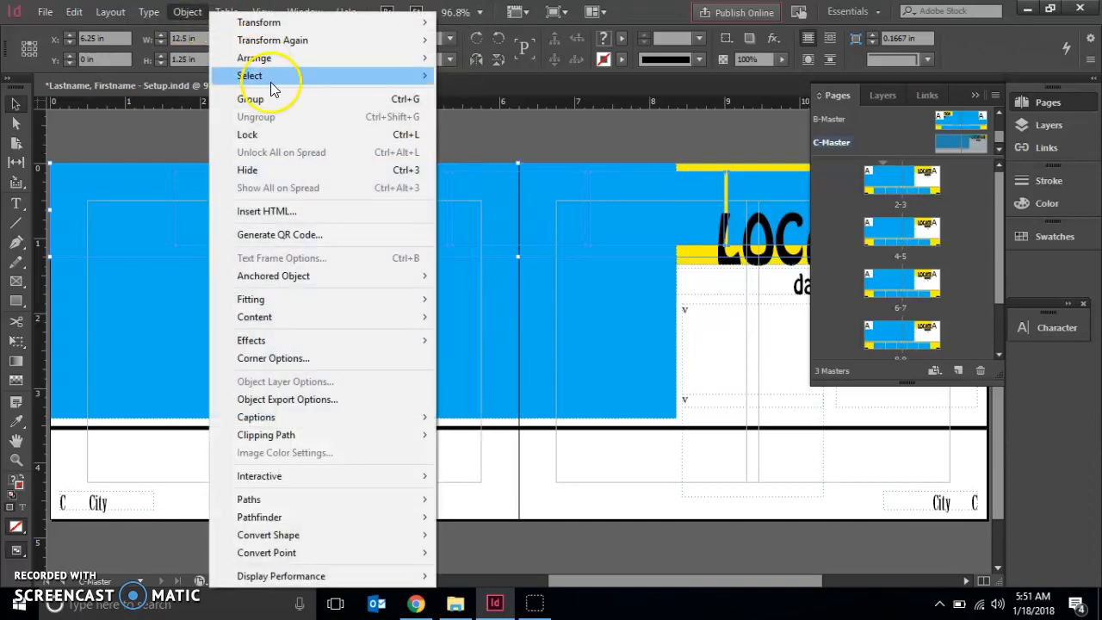
pyautogui.click(275, 170)
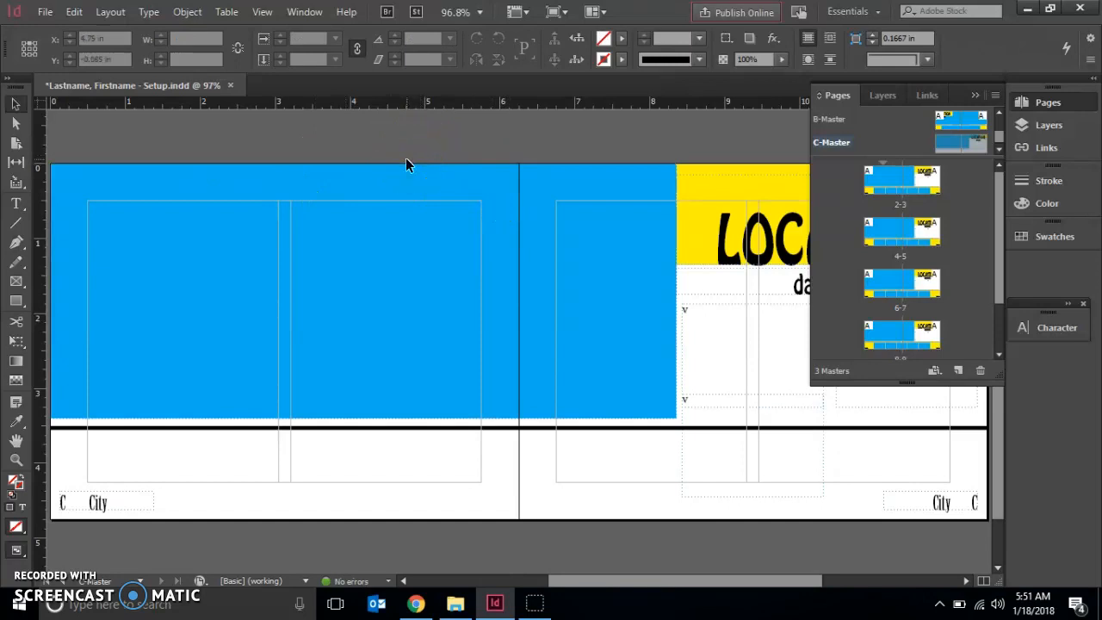
# Delete the extra text frame that overlaps the bottom of the first body text frame and extends below the black line.
pyautogui.click(975, 96)
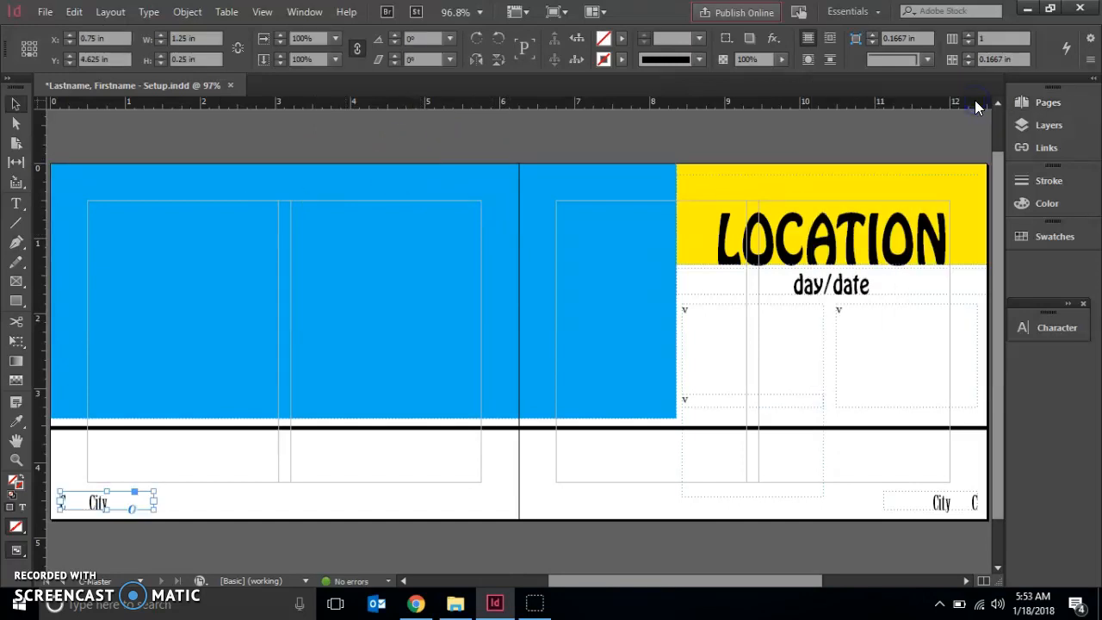
pyautogui.click(983, 418)
pyautogui.moveTo(984, 418); pyautogui.dragTo(290, 148)
pyautogui.moveTo(523, 580); pyautogui.dragTo(624, 558)
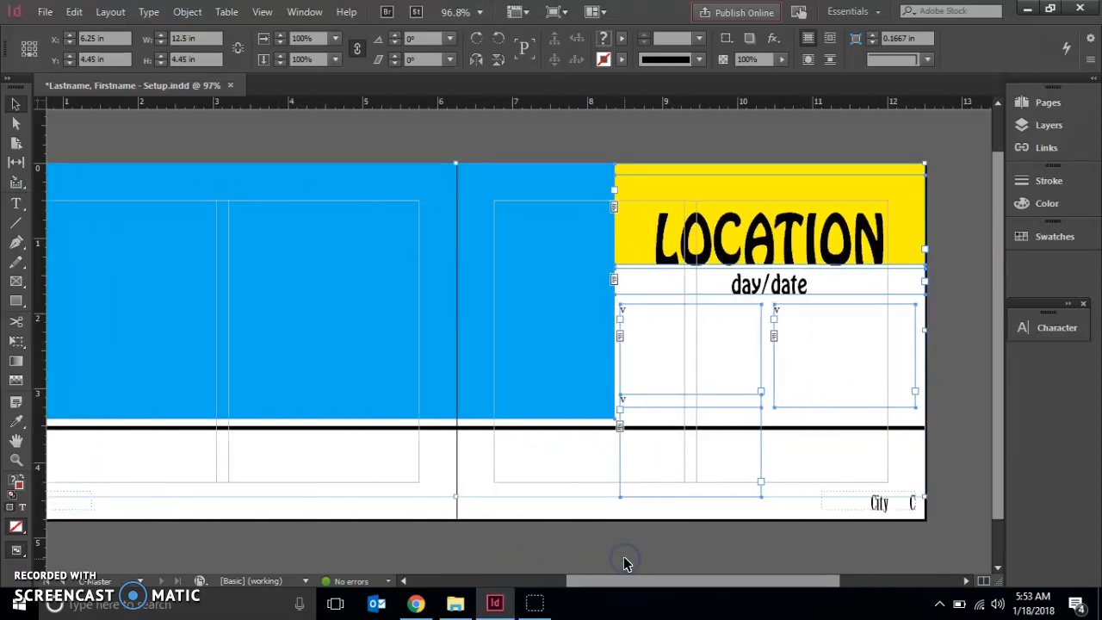
pyautogui.click(688, 537)
pyautogui.click(641, 494)
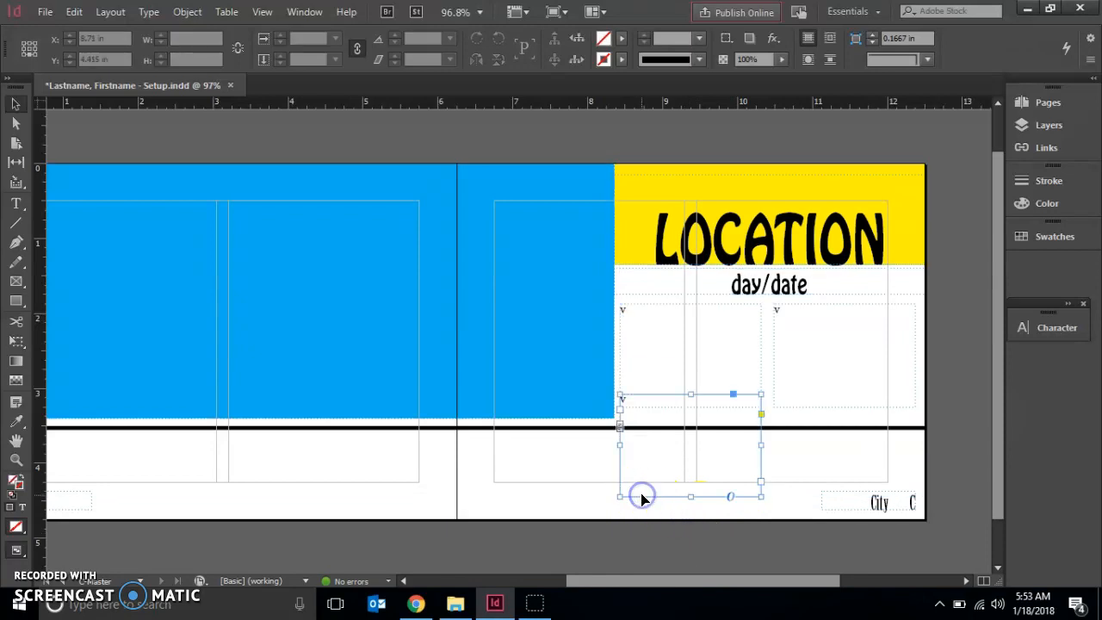
pyautogui.press('Delete')
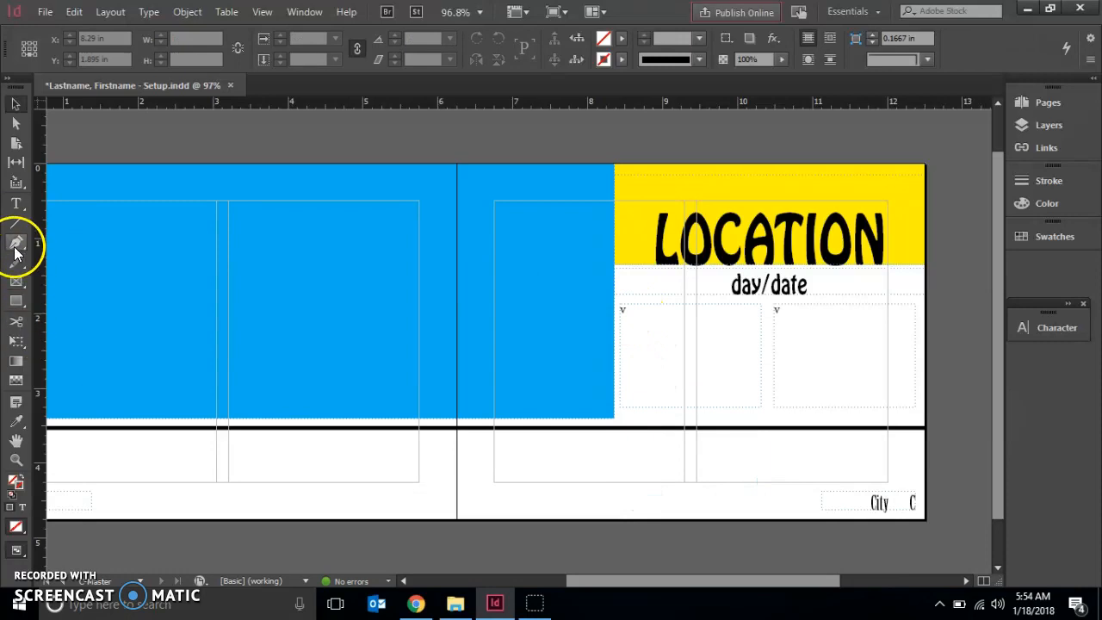
# Remove the stray letter v from both body text frames below the day/date line.
pyautogui.click(19, 205)
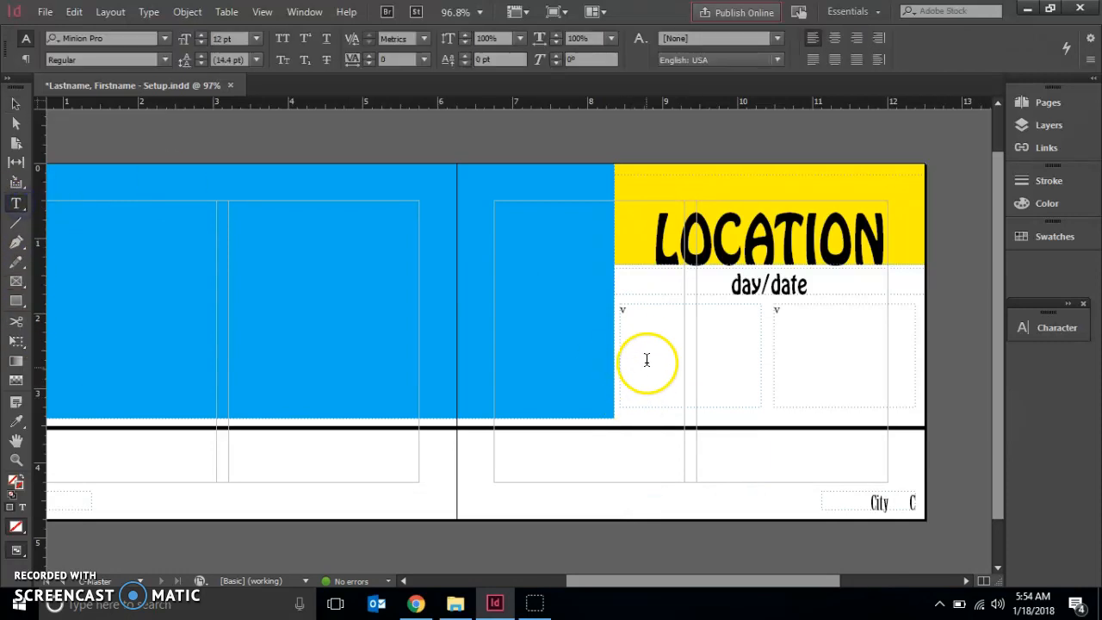
pyautogui.click(636, 321)
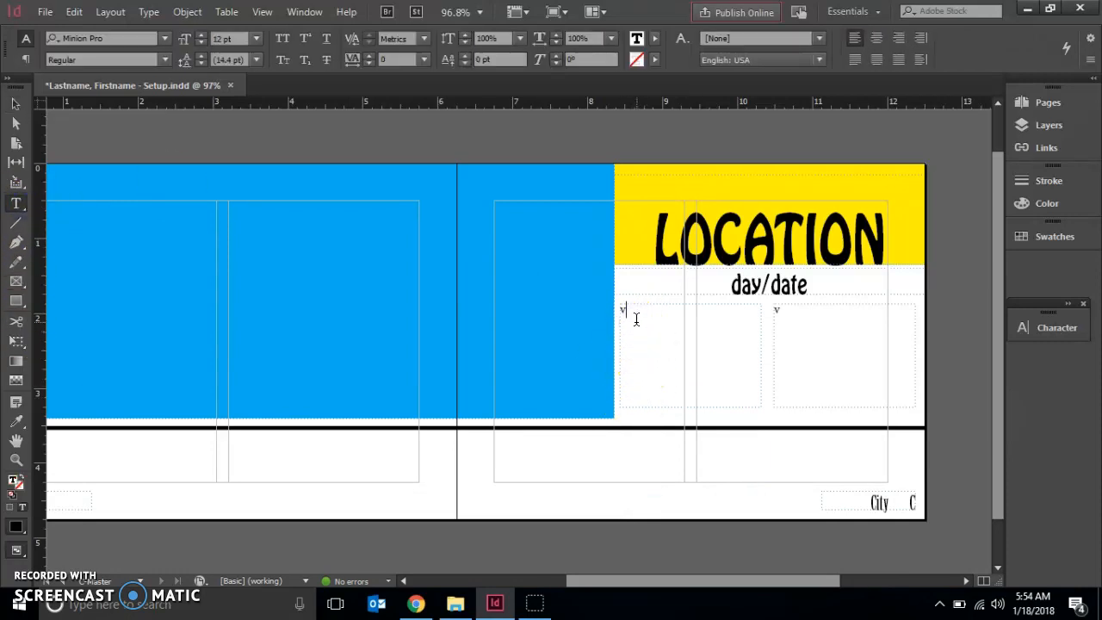
pyautogui.click(780, 316)
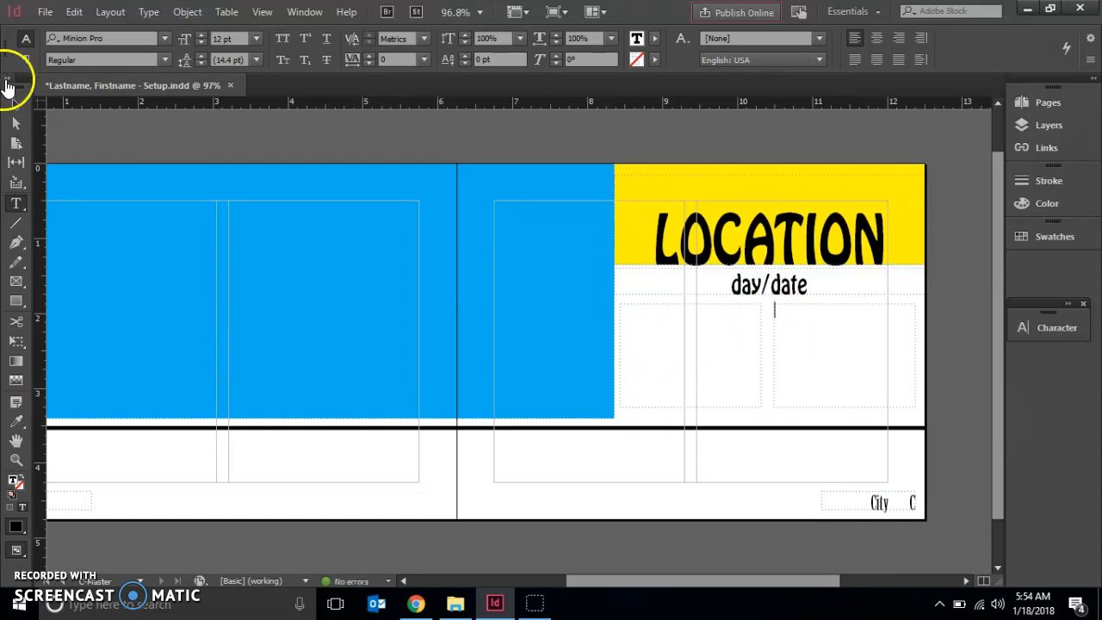
pyautogui.click(15, 104)
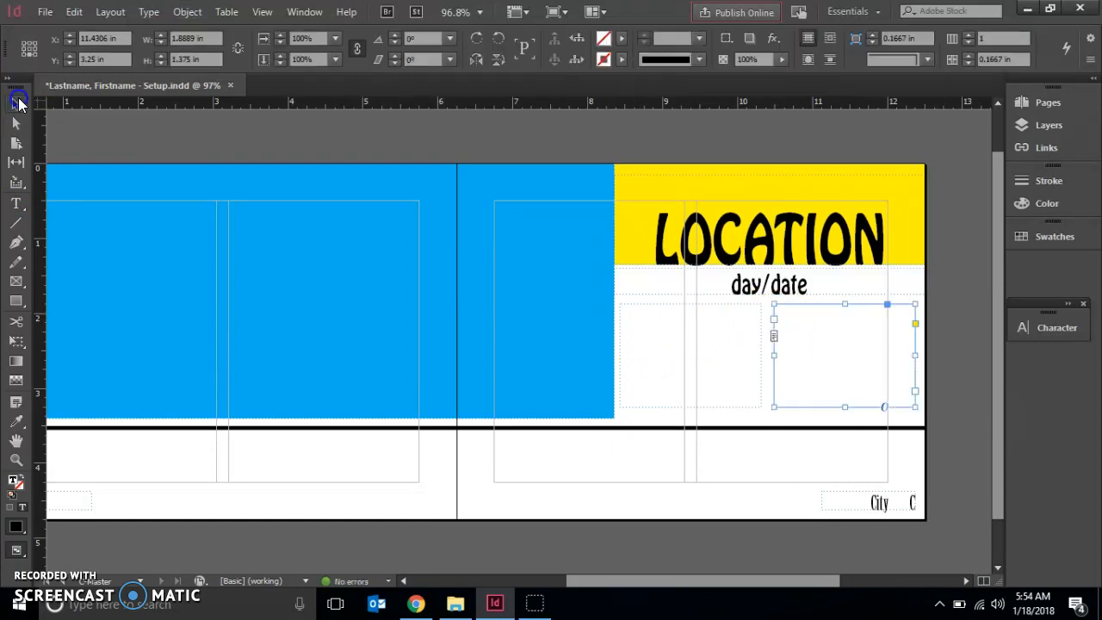
# Move the large blue frame, the yellow LOCATION block and its text frames together to Y 4.75 in by their bottom reference point.
pyautogui.click(938, 415)
pyautogui.moveTo(944, 407); pyautogui.dragTo(442, 151)
pyautogui.moveTo(660, 581); pyautogui.dragTo(795, 586)
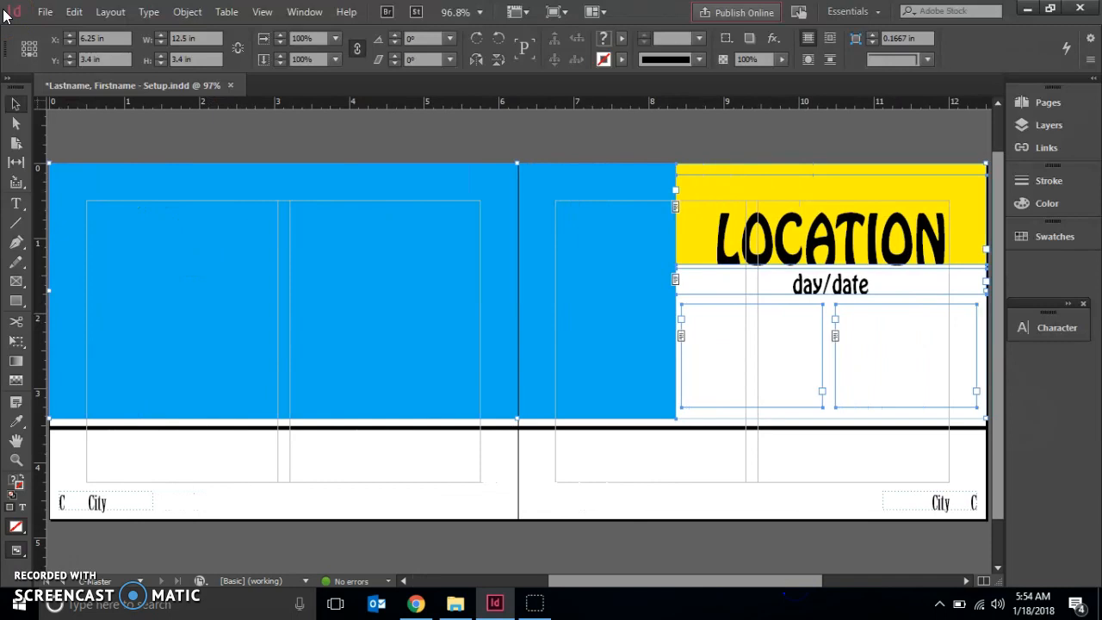
pyautogui.click(29, 54)
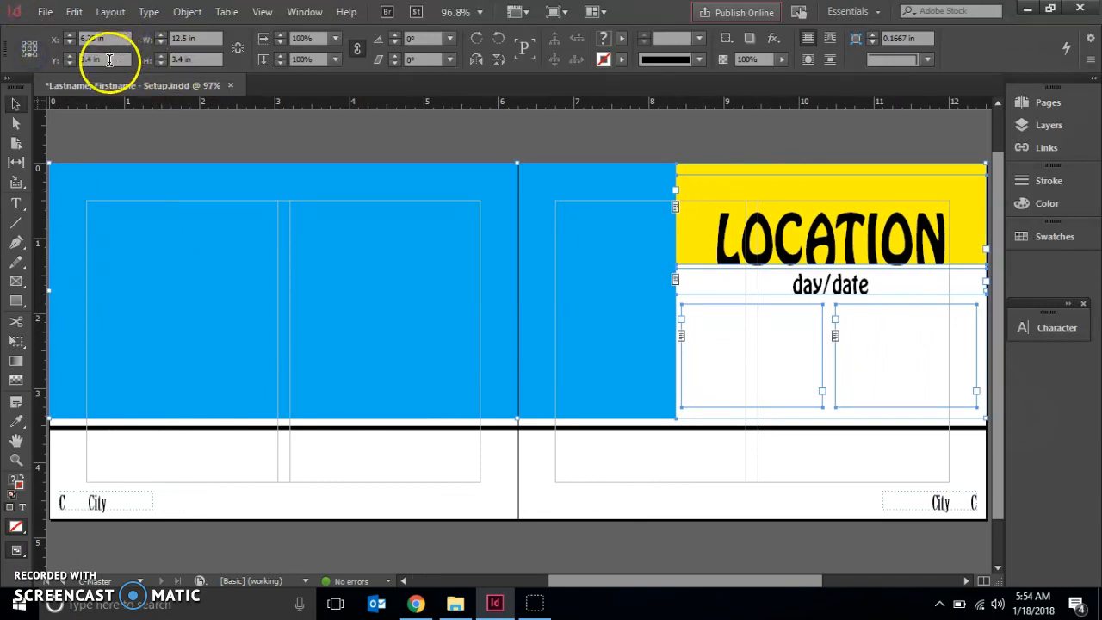
pyautogui.click(57, 59)
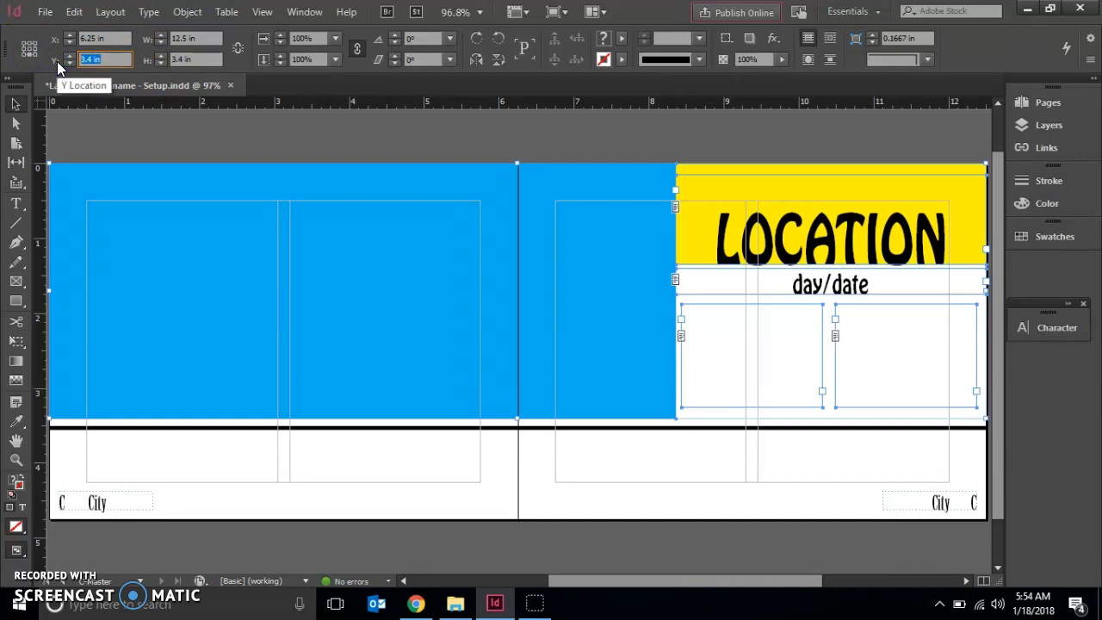
pyautogui.write('4')
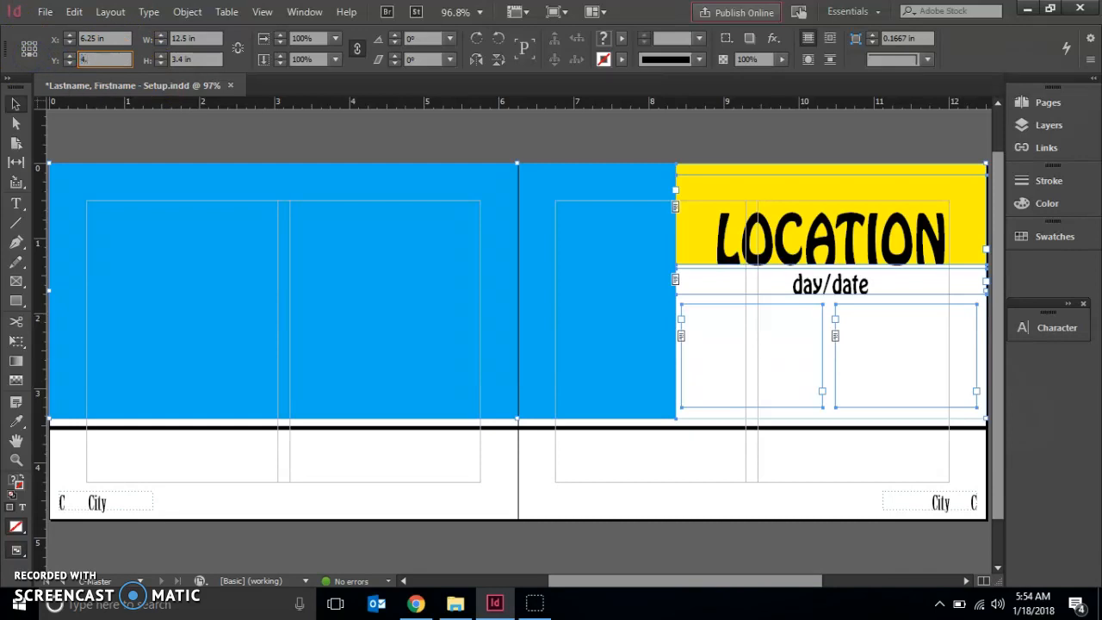
pyautogui.write('.75')
pyautogui.press('Return')
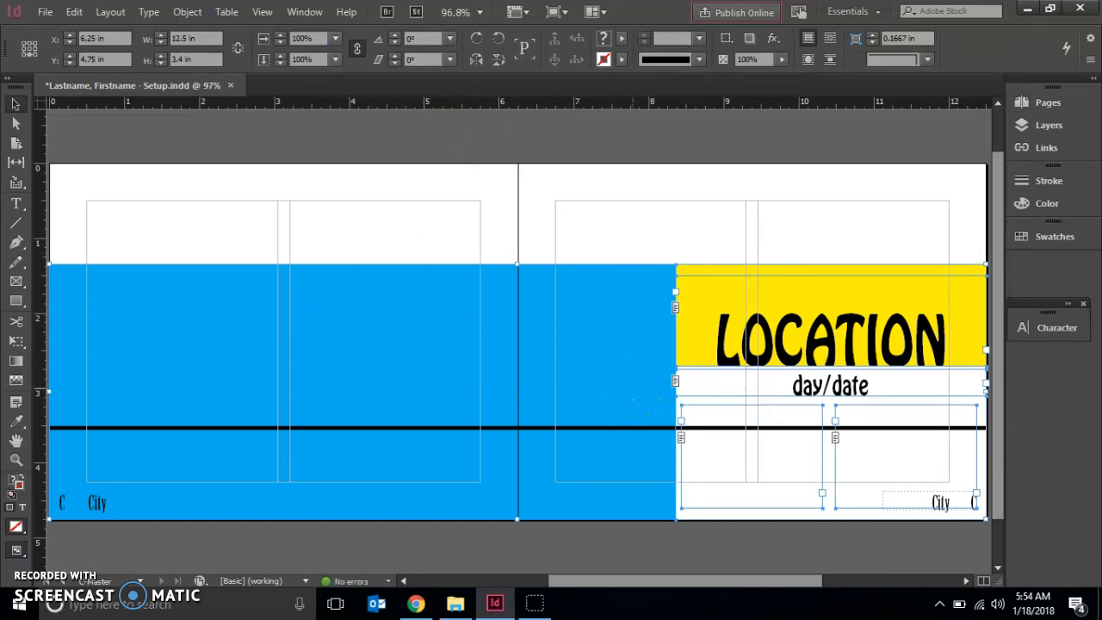
pyautogui.click(121, 133)
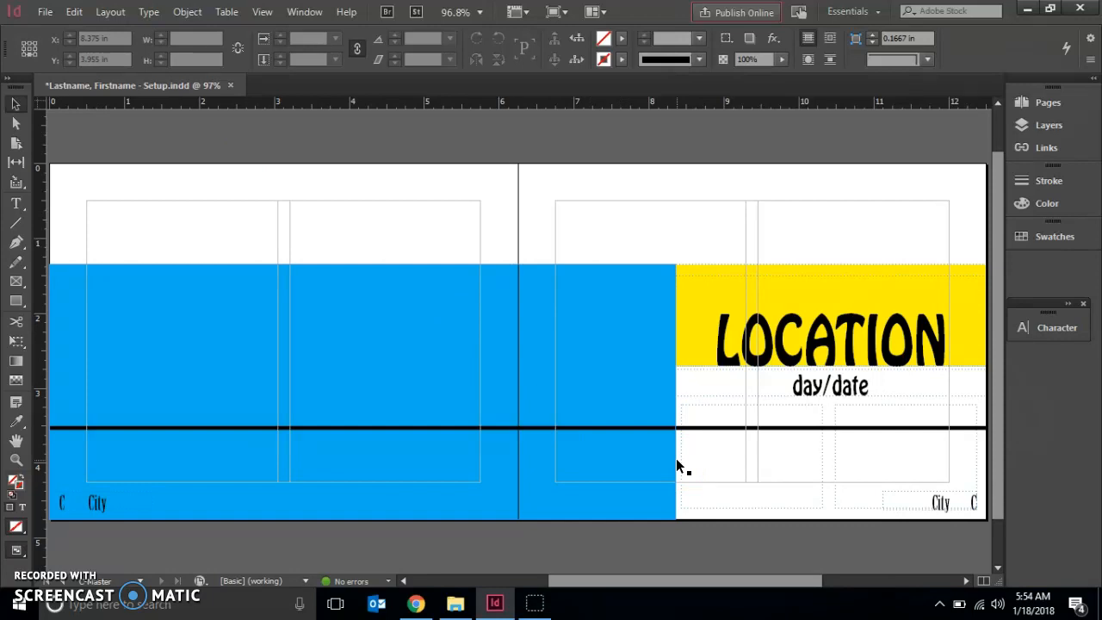
# Delete the City page-number text frames from both bottom corners of the C-Master spread.
pyautogui.click(920, 493)
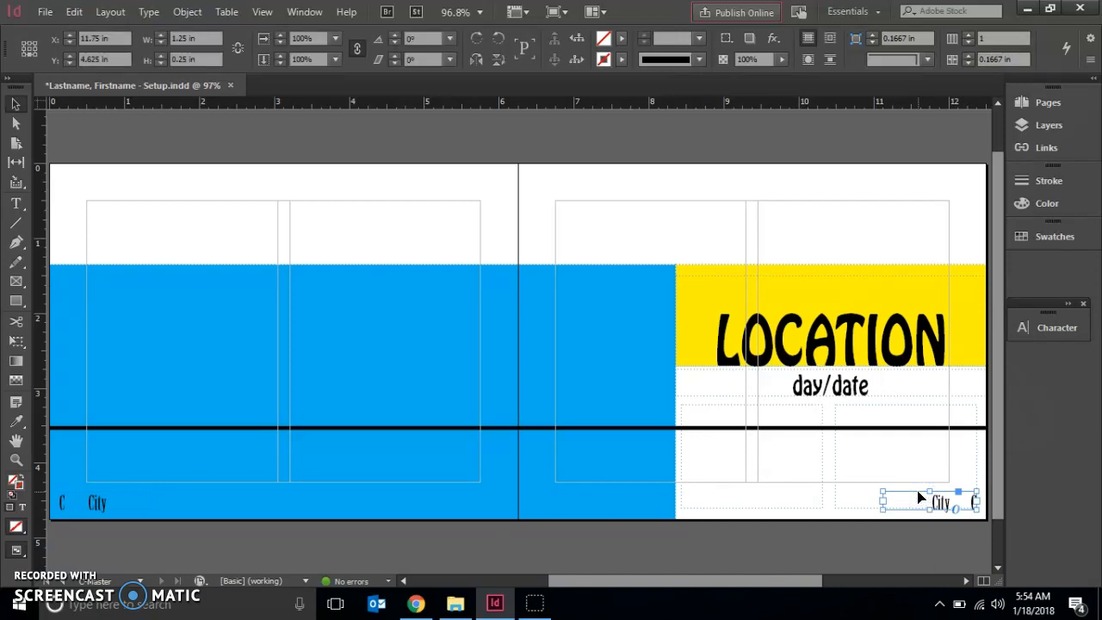
pyautogui.press('Delete')
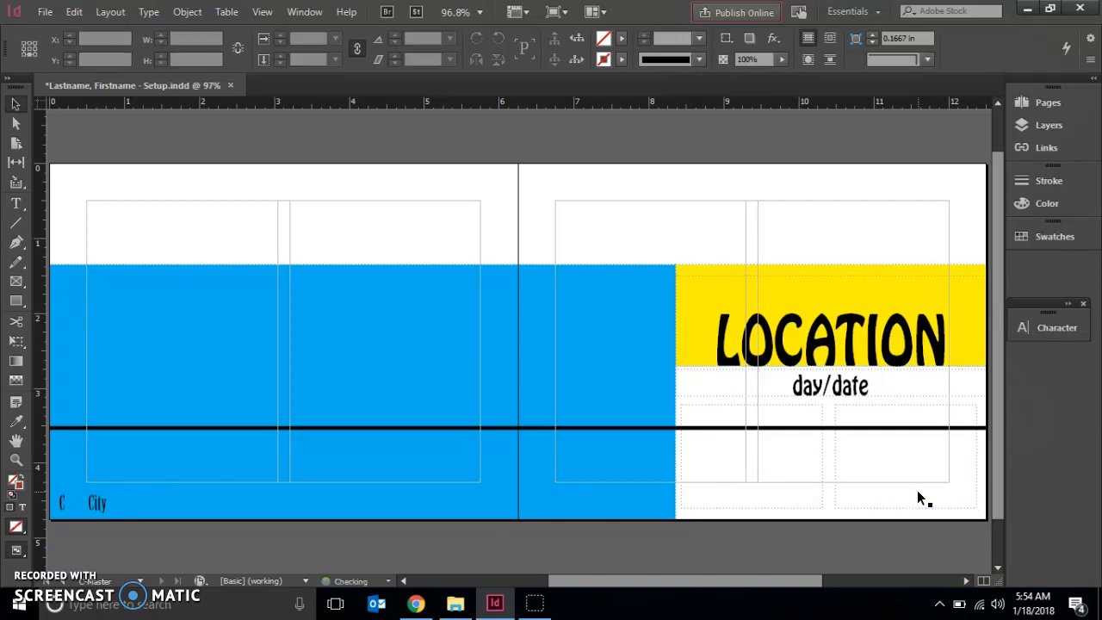
pyautogui.click(92, 497)
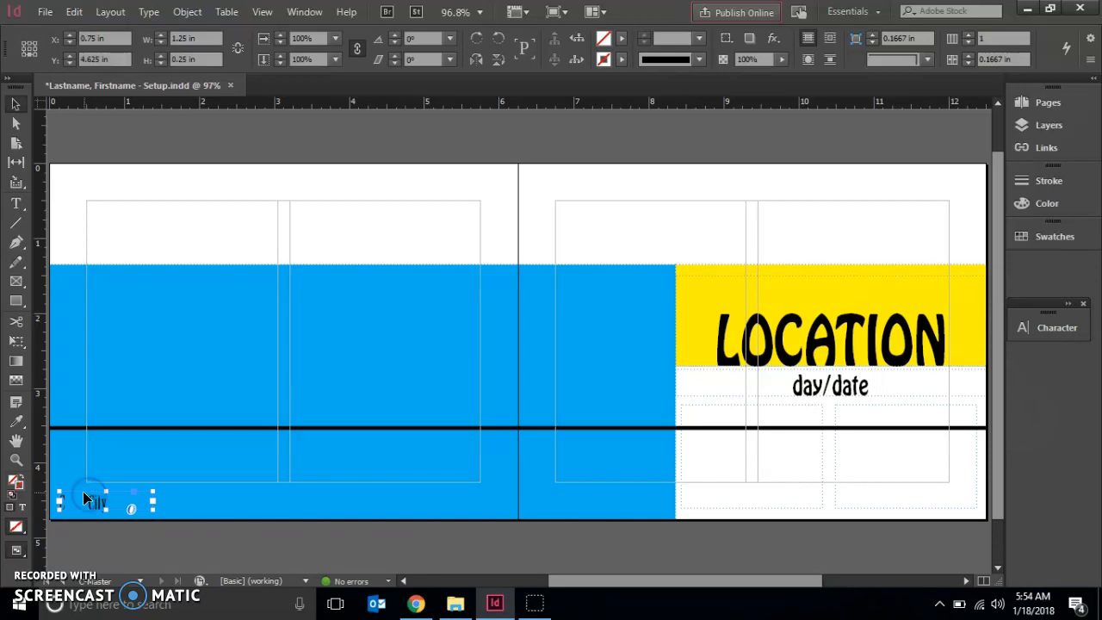
pyautogui.press('Delete')
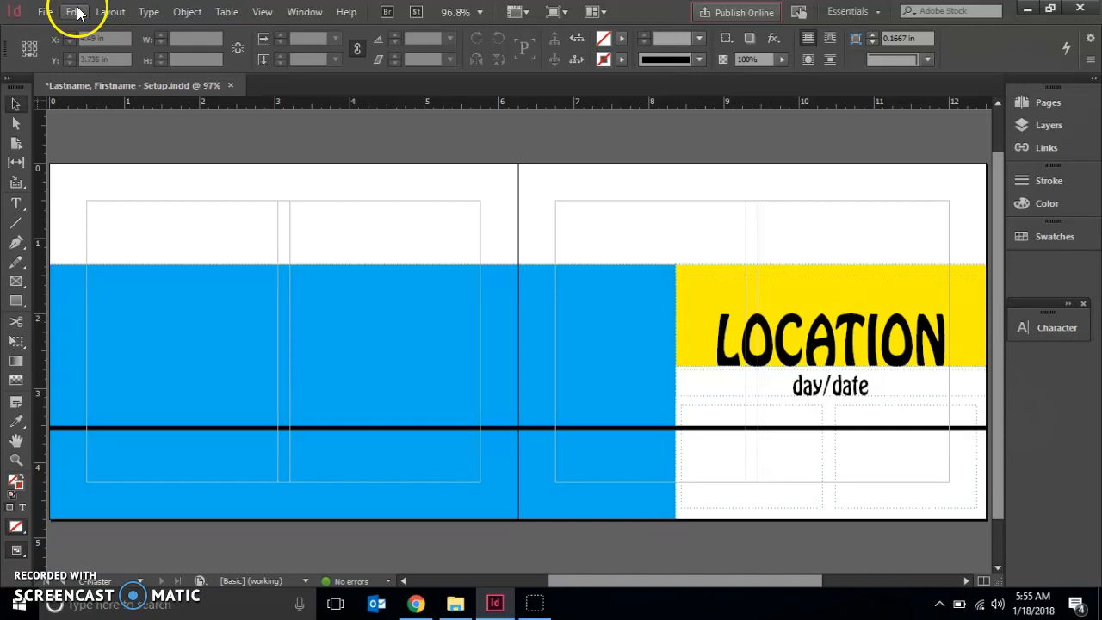
# Show all hidden objects on the C-Master spread.
pyautogui.click(187, 12)
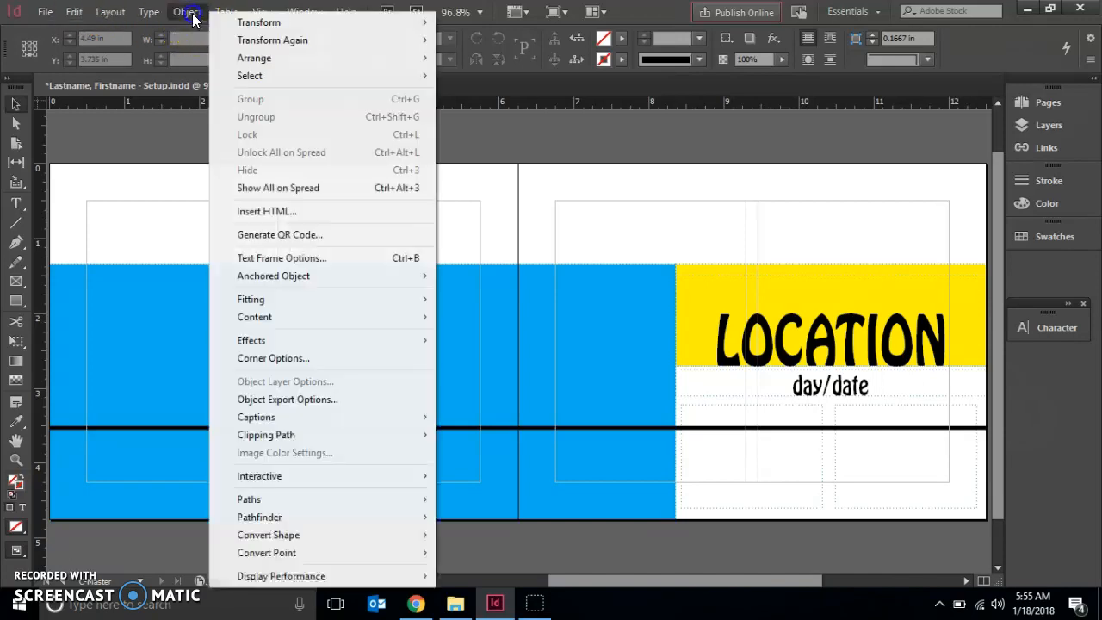
pyautogui.click(282, 188)
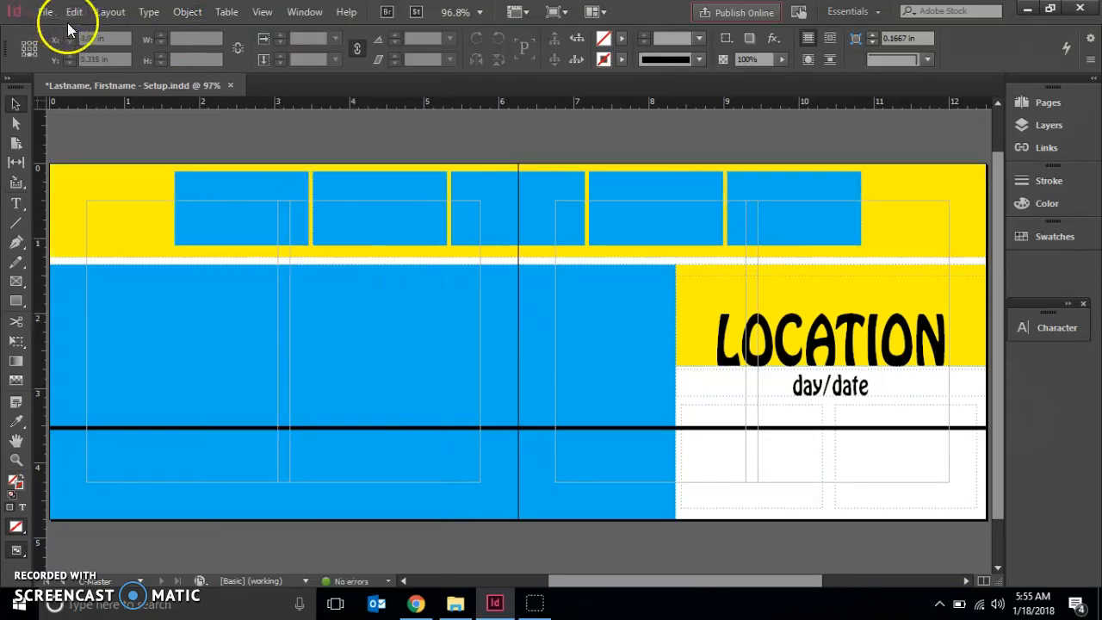
pyautogui.click(96, 126)
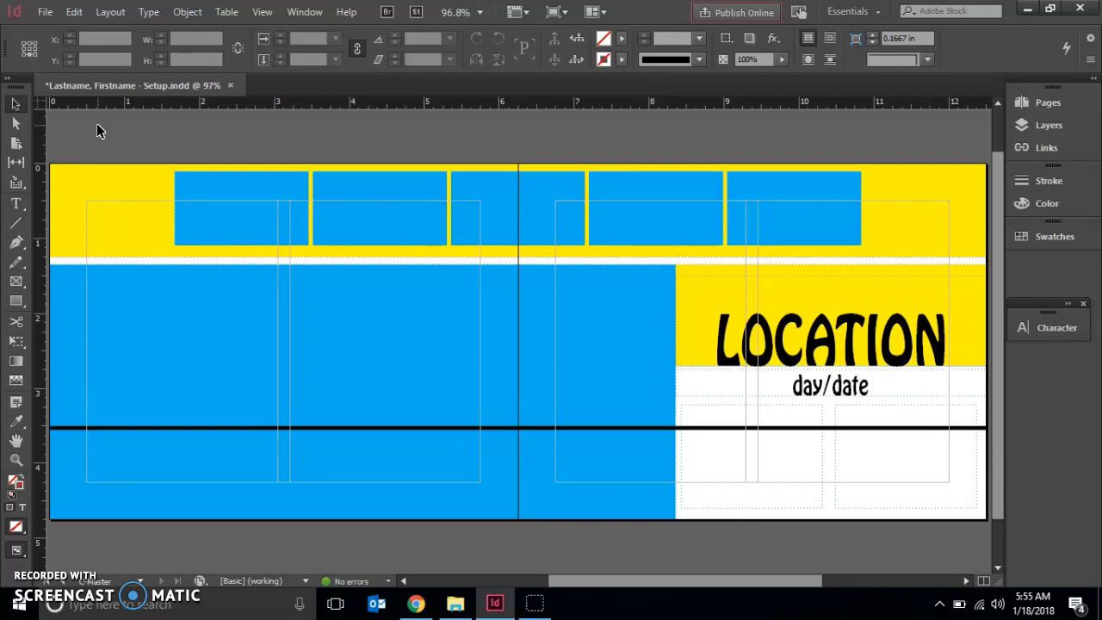
# Check the yellow strip's bottom edge position, move the horizontal black line to Y 1.25 in, and deselect it.
pyautogui.click(73, 197)
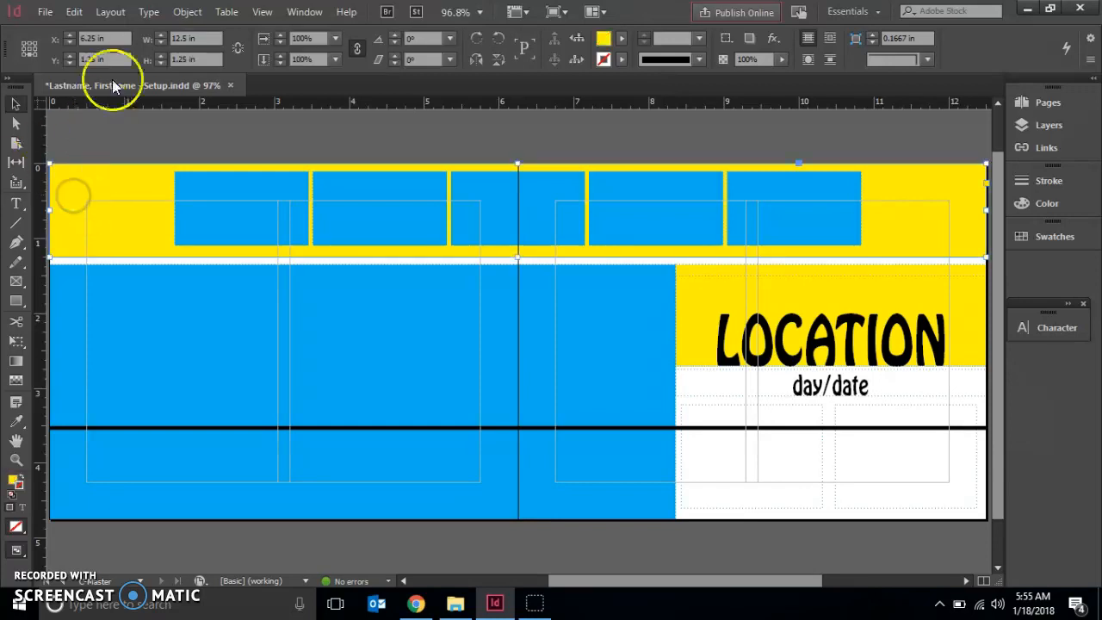
pyautogui.click(30, 57)
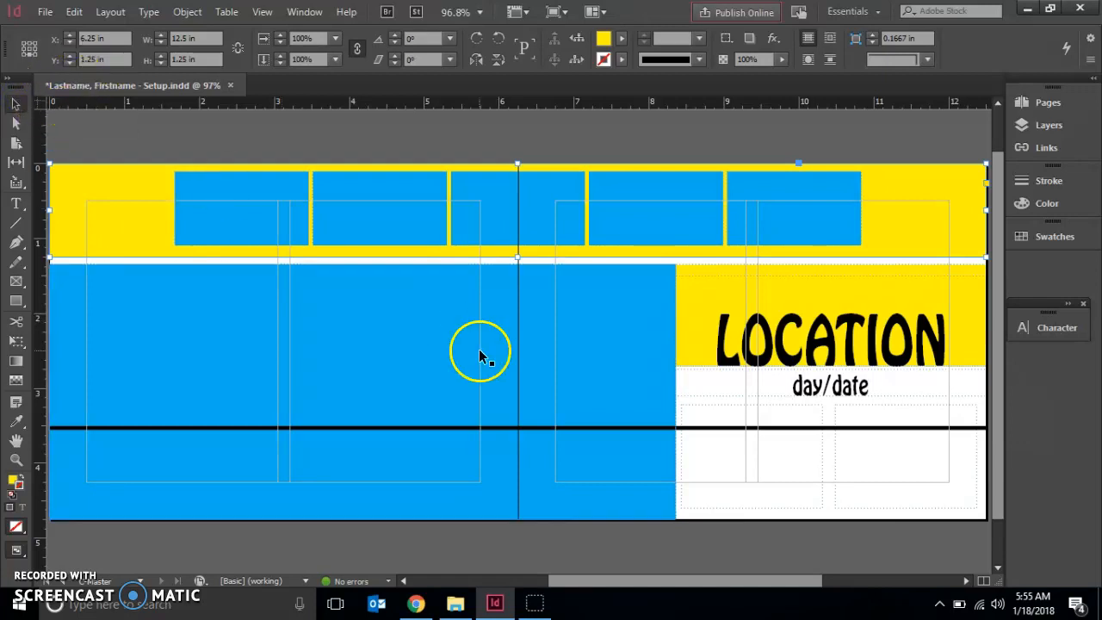
pyautogui.click(619, 429)
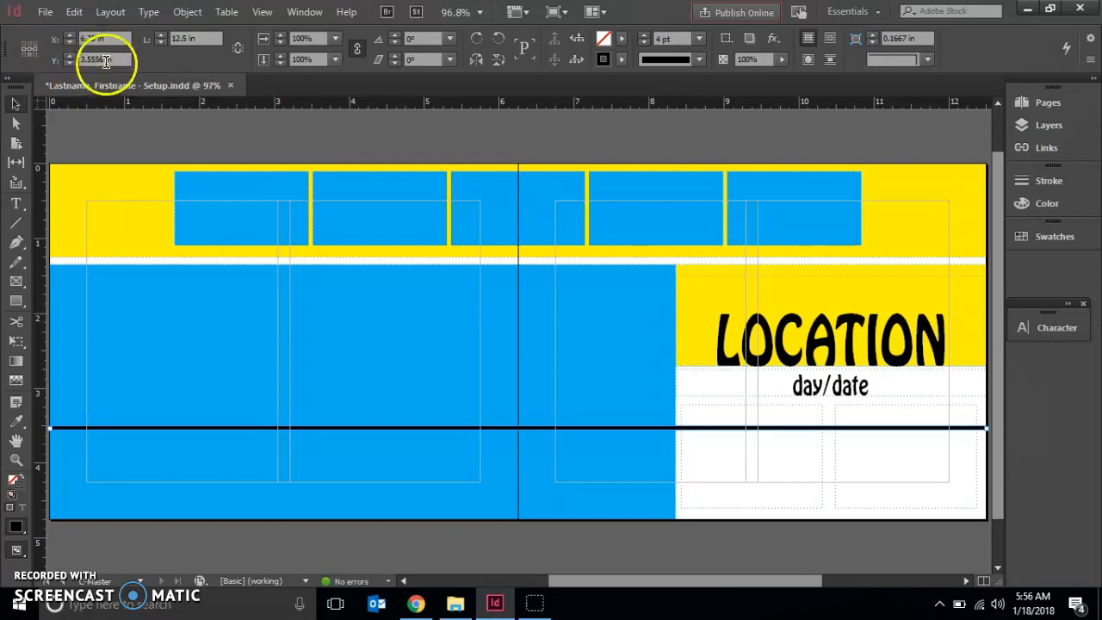
pyautogui.click(54, 52)
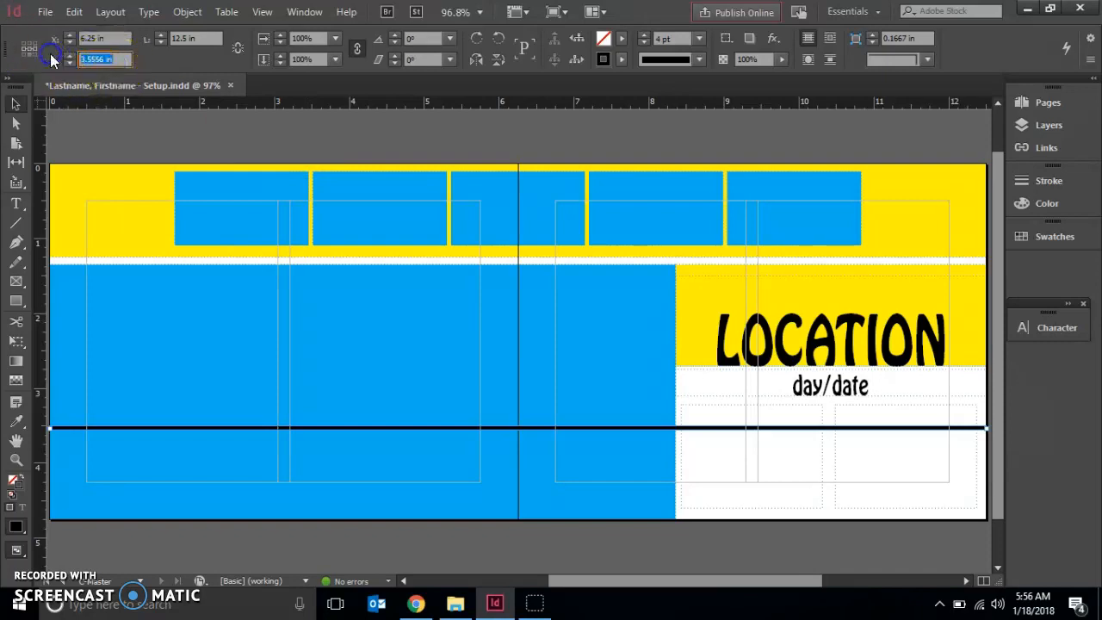
pyautogui.write('1.75')
pyautogui.press('Return')
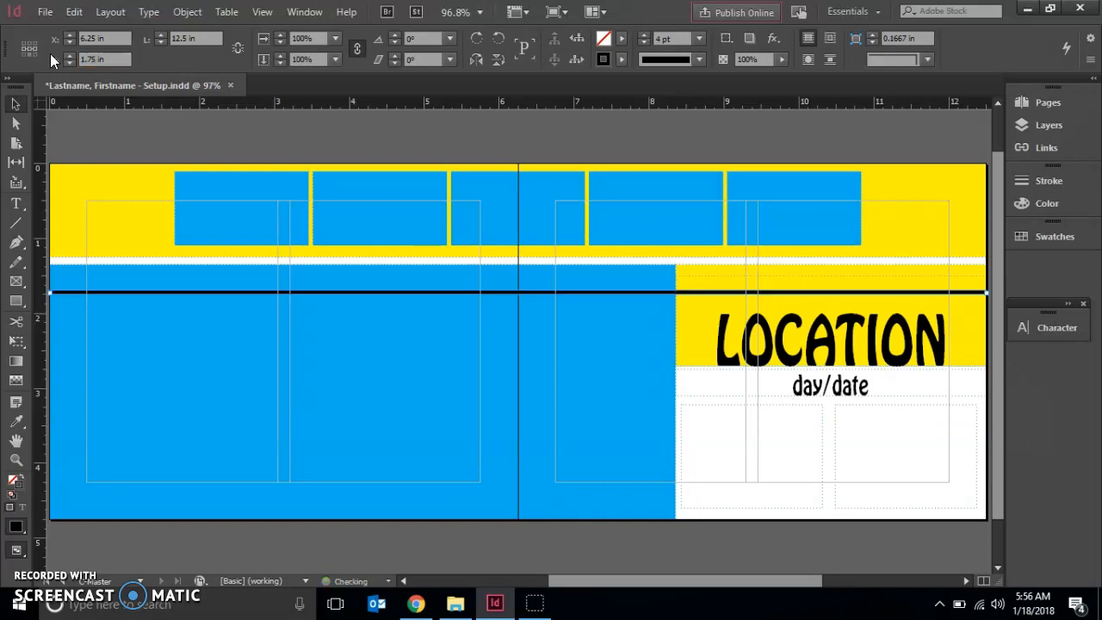
pyautogui.click(103, 57)
pyautogui.write('1.25')
pyautogui.press('Return')
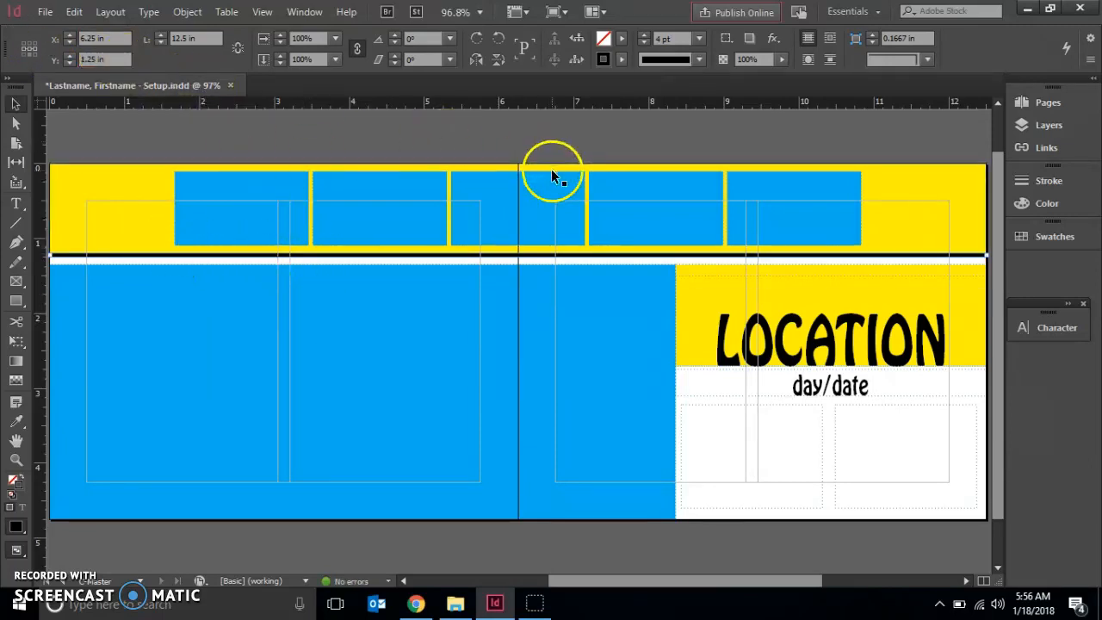
pyautogui.click(540, 131)
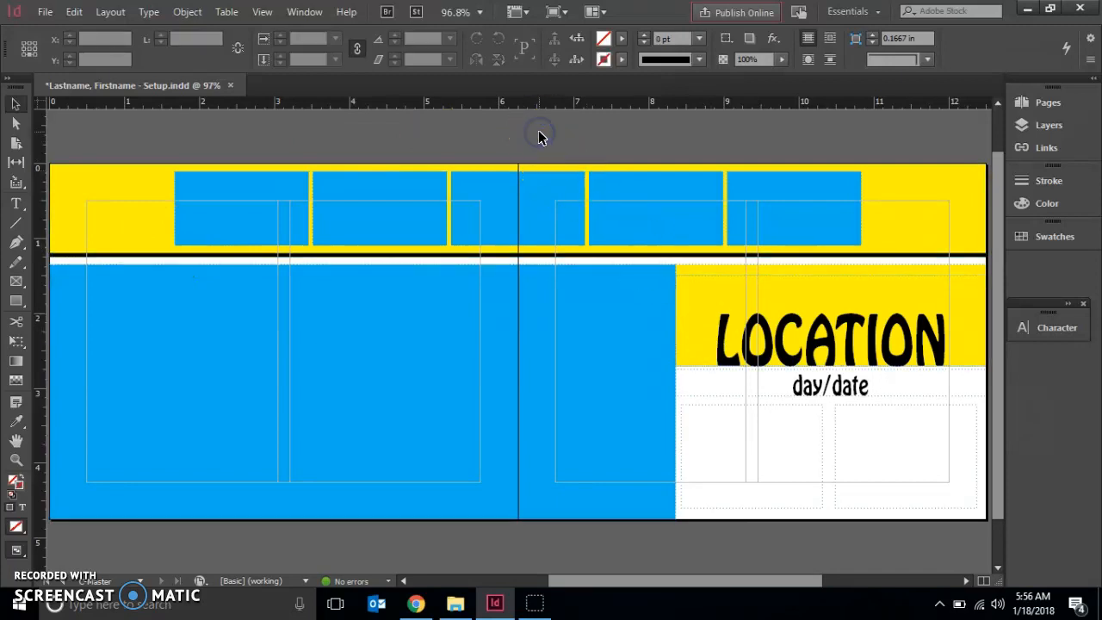